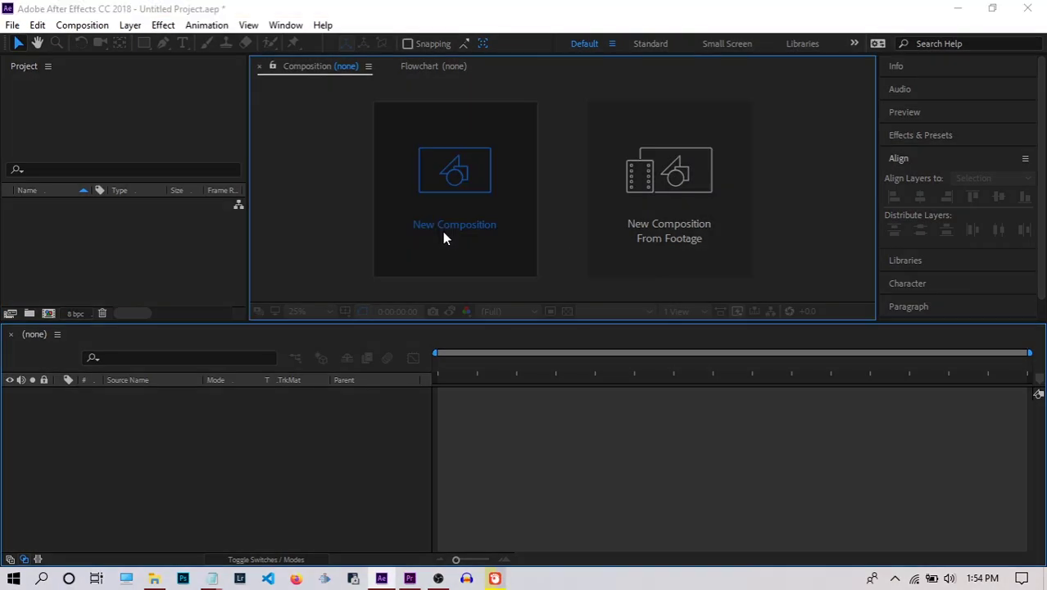
Step: Create the HDTV 1080 29.97 Comp 1 and add a text layer reading 'CINEMATIC TITLE'
click(443, 239)
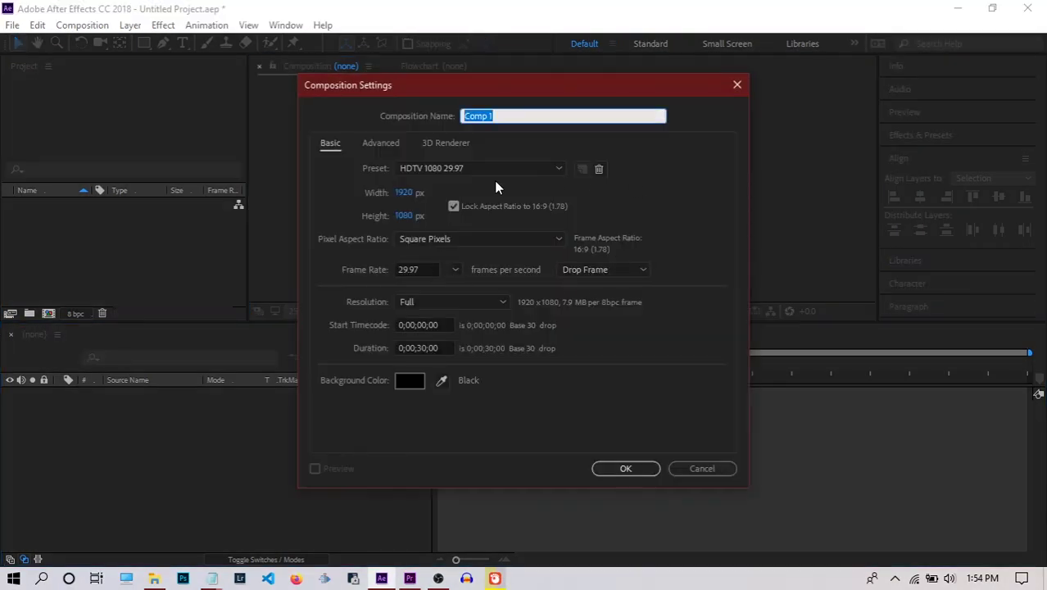
click(608, 464)
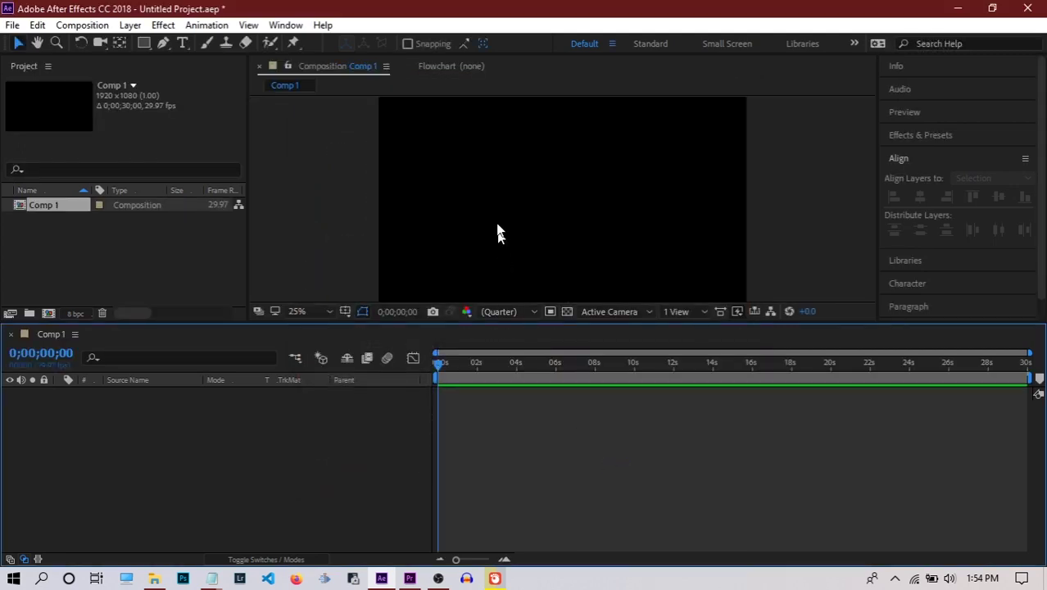
click(183, 43)
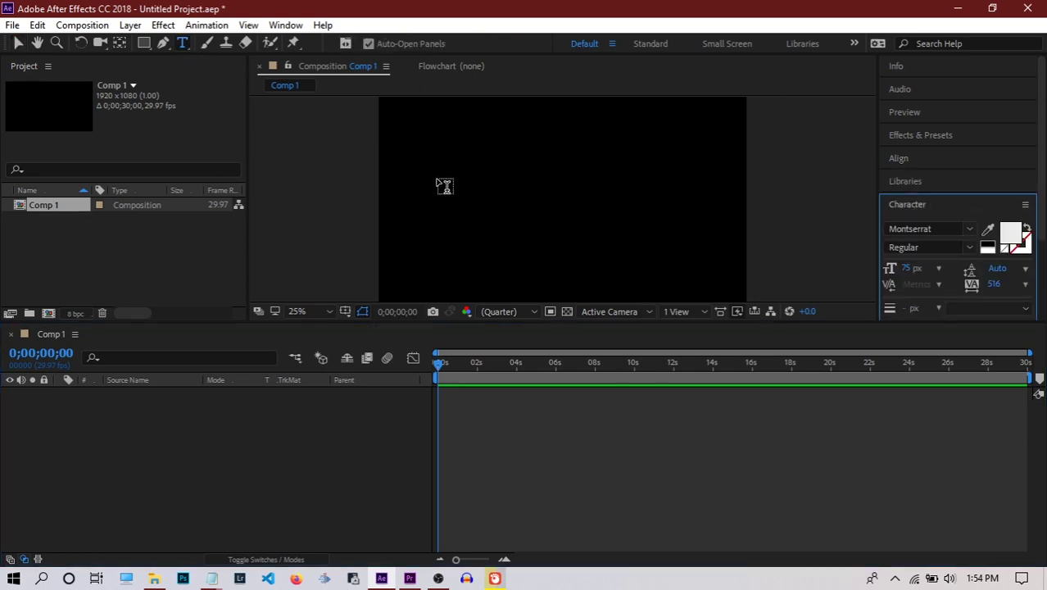
click(436, 175)
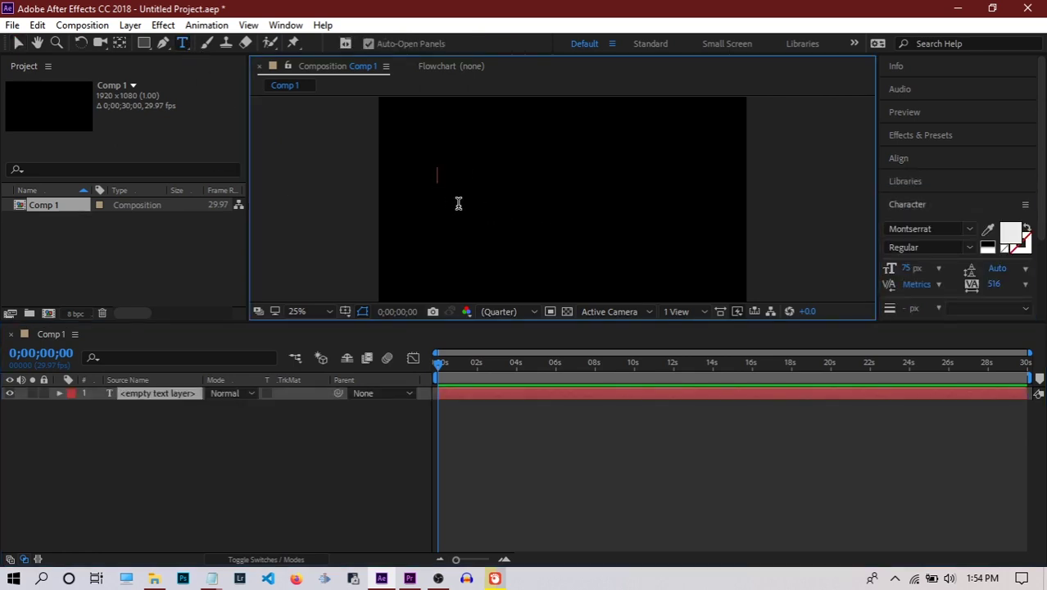
text(cinema)
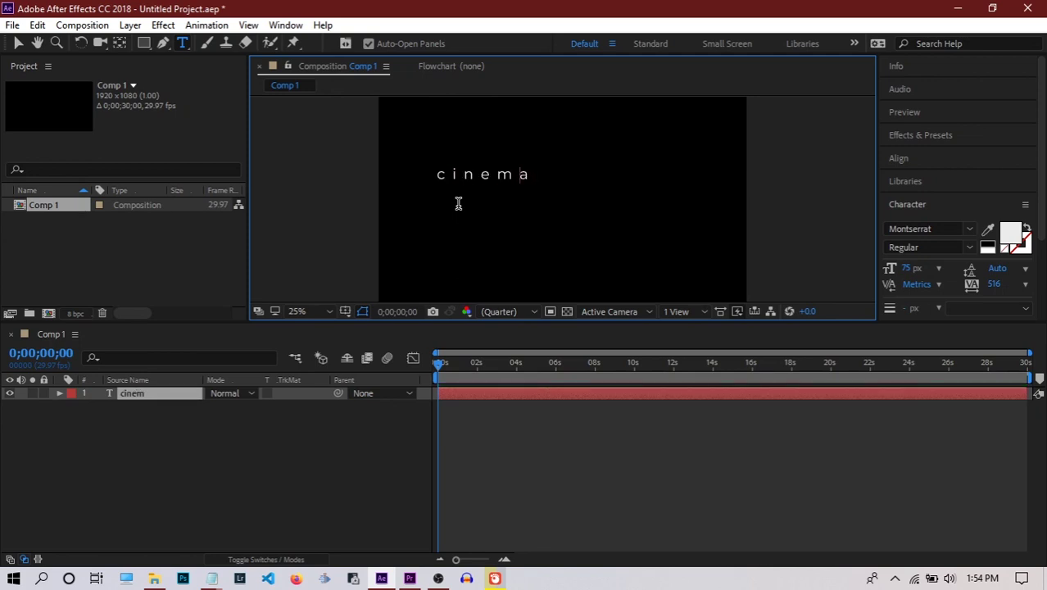
key(BackSpace)
key(BackSpace)
key(BackSpace)
key(BackSpace)
key(BackSpace)
key(BackSpace)
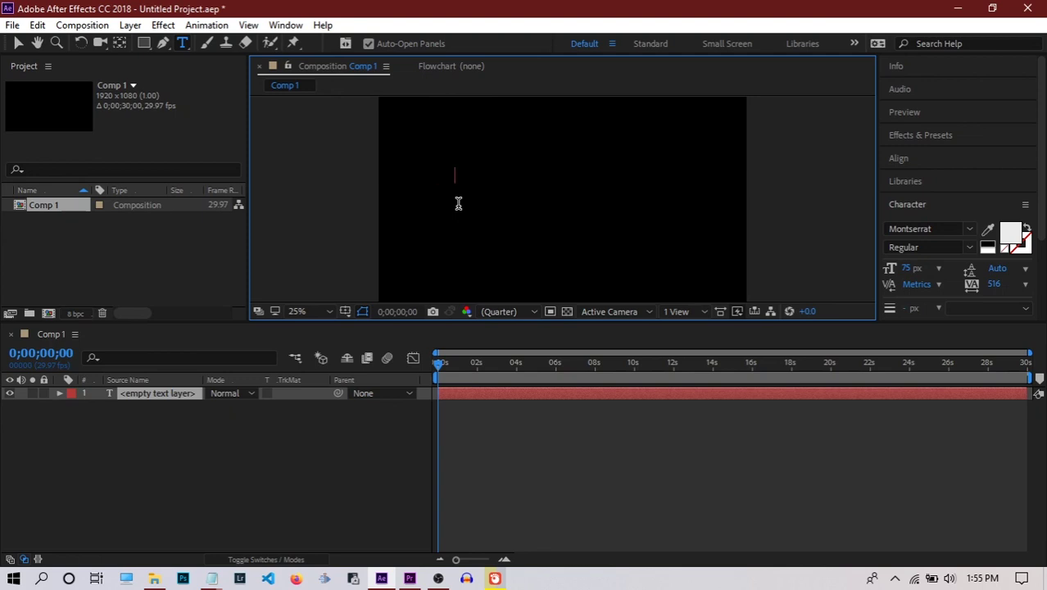
text(CINEMATI)
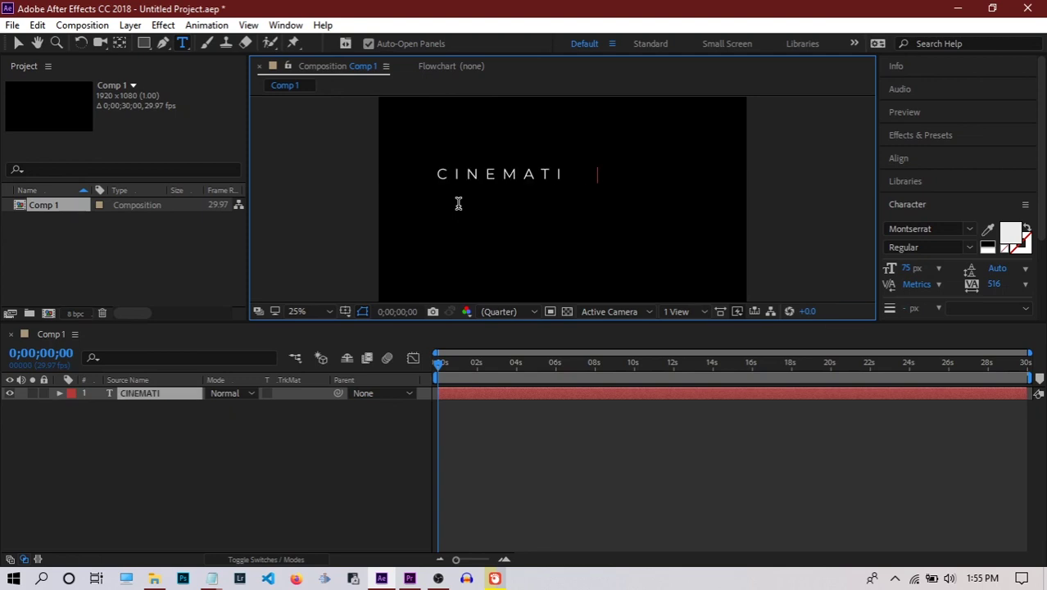
text(C TITLE)
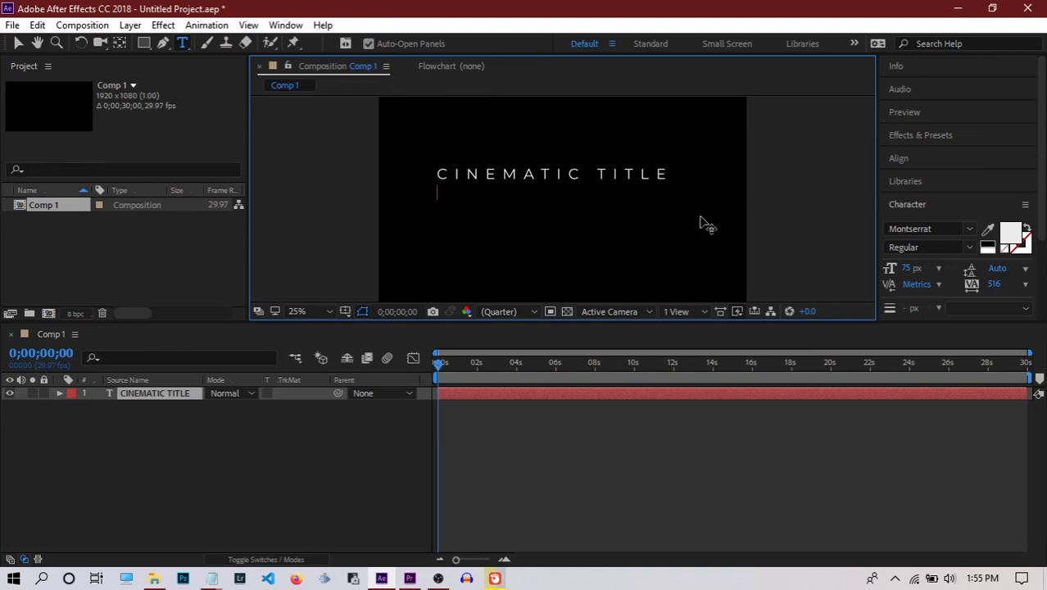
Step: Add Animator 1 with an Opacity property to the CINEMATIC TITLE text layer
key(Escape)
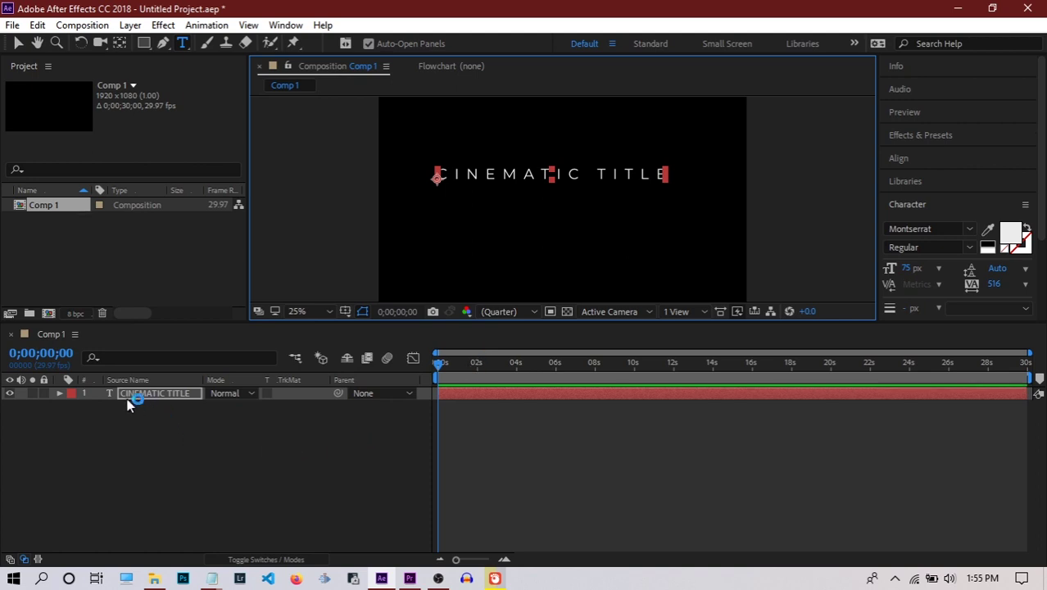
click(61, 394)
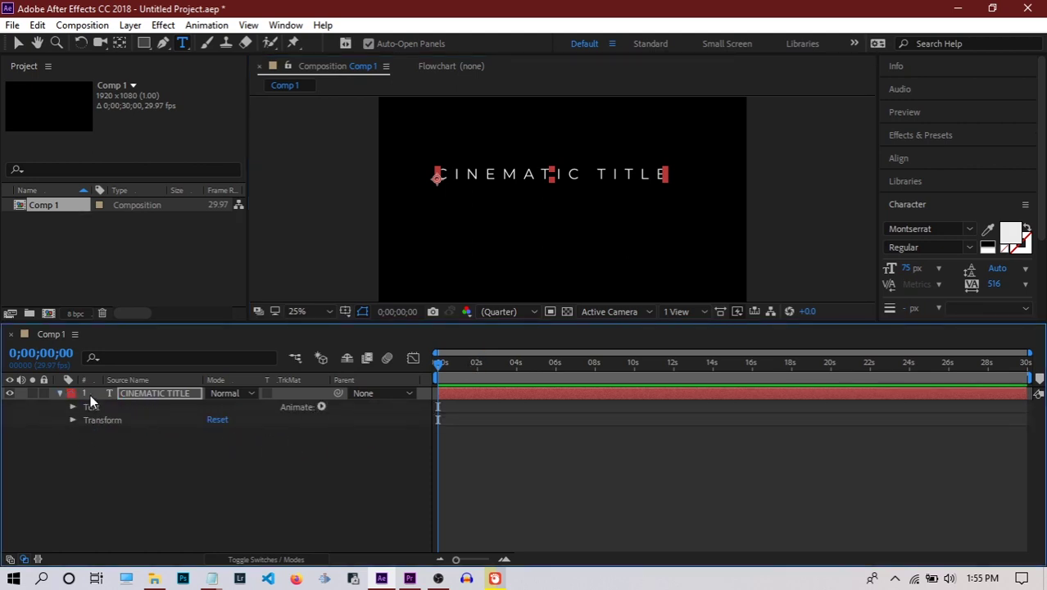
key(F2)
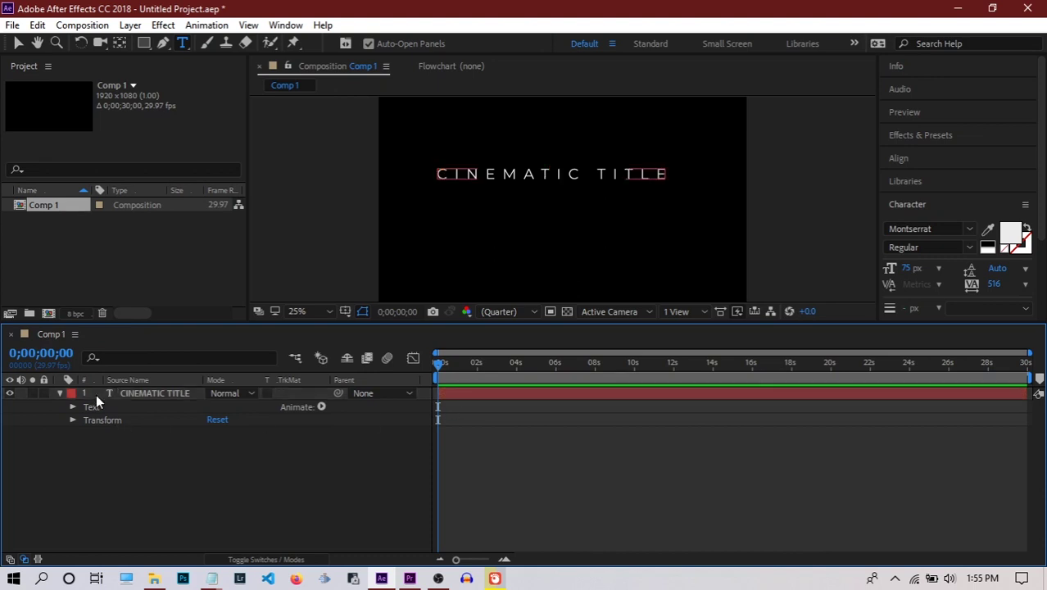
click(319, 407)
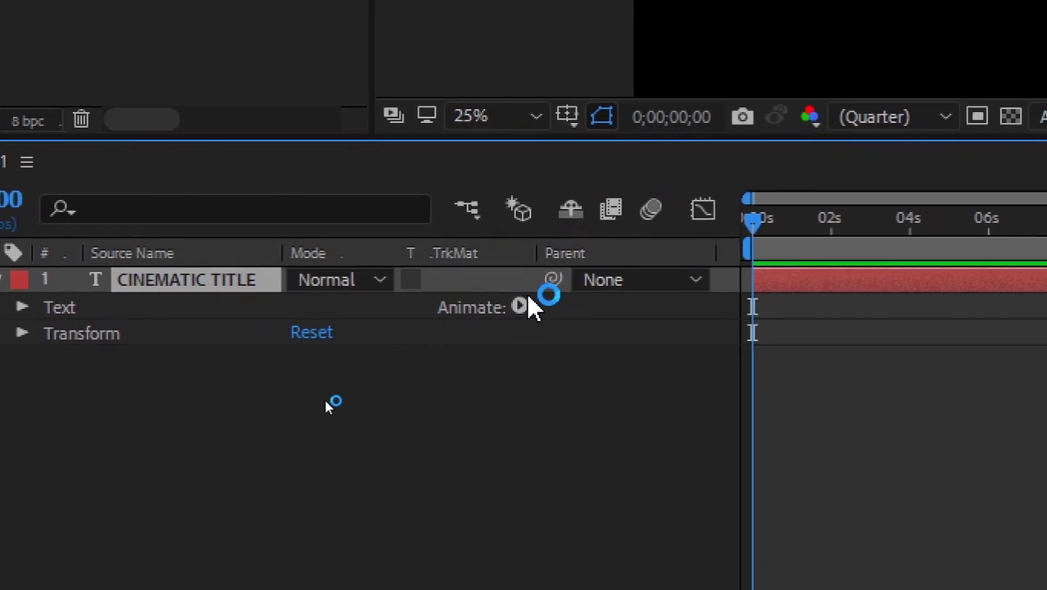
click(319, 407)
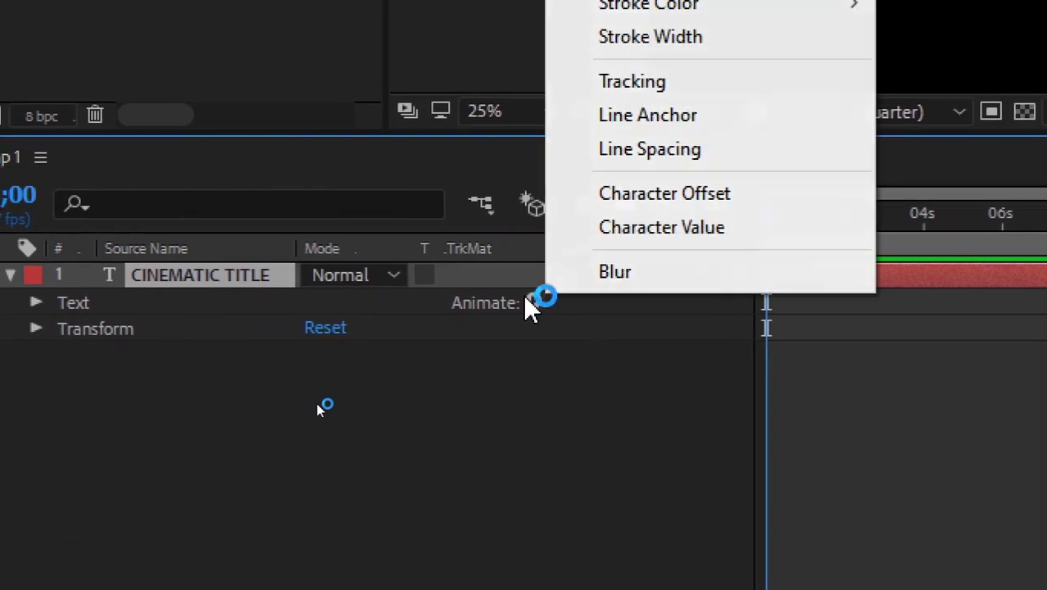
click(623, 148)
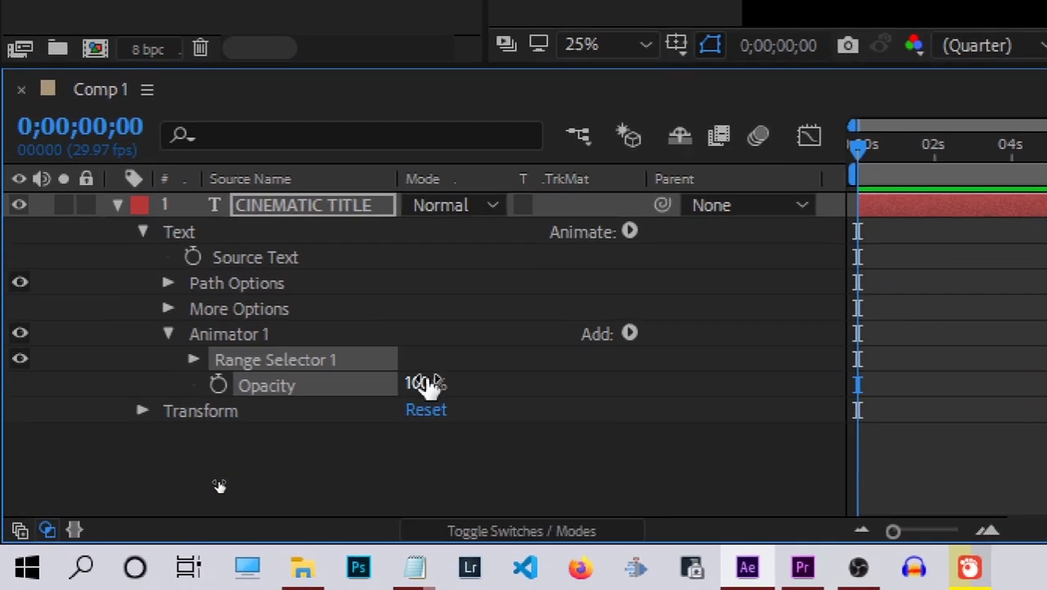
Step: Set the animator Opacity to 0% and keyframe the Range Selector Offset at 0%
drag(214, 485, 85, 497)
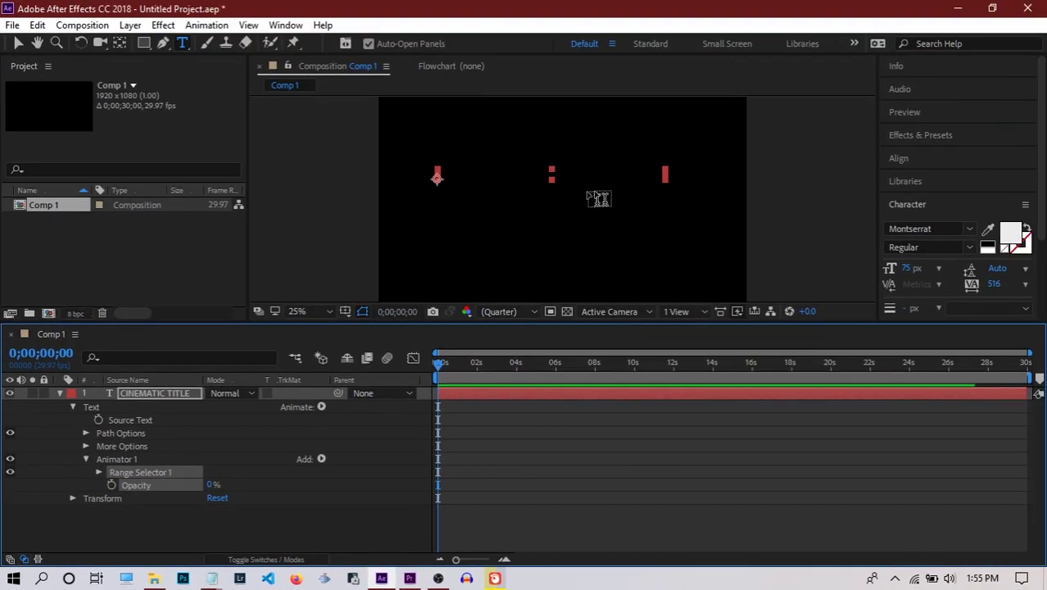
click(98, 473)
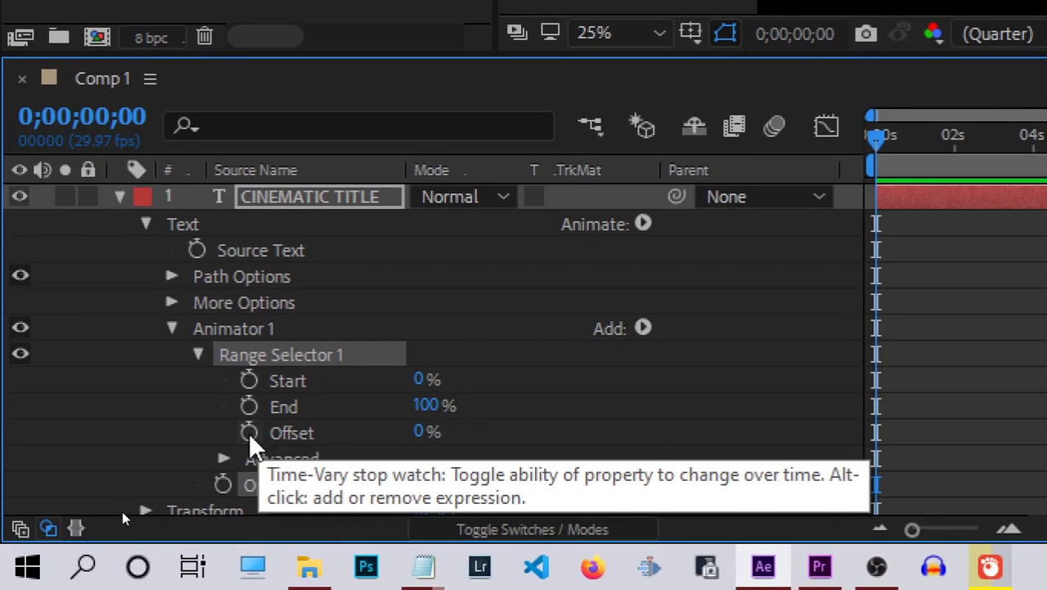
click(248, 435)
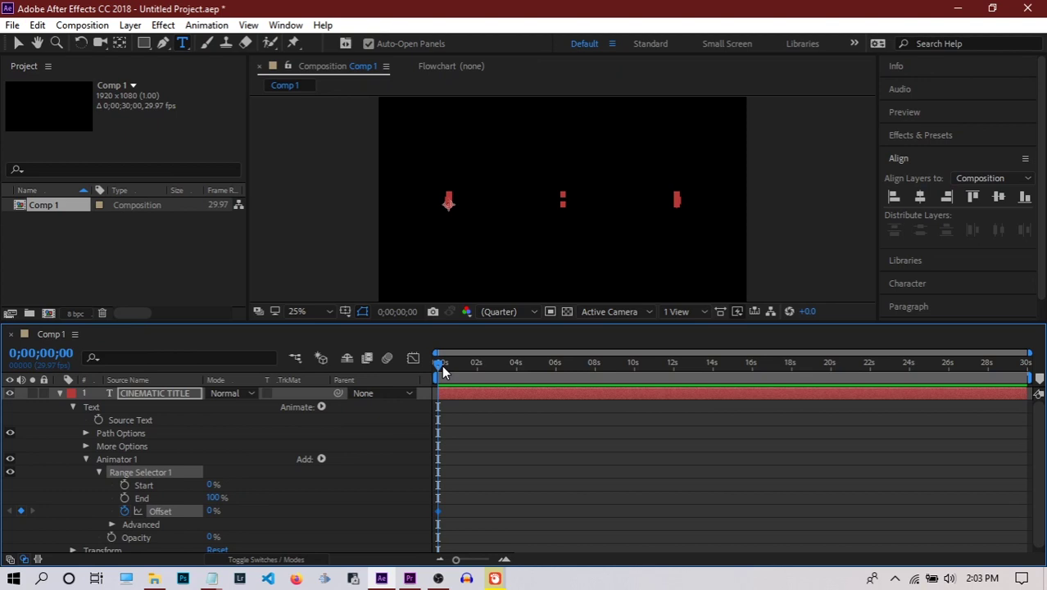
Step: Keyframe Offset at 100% around 0;00;02;16 and preview the letter-by-letter fade-in
drag(466, 361, 490, 364)
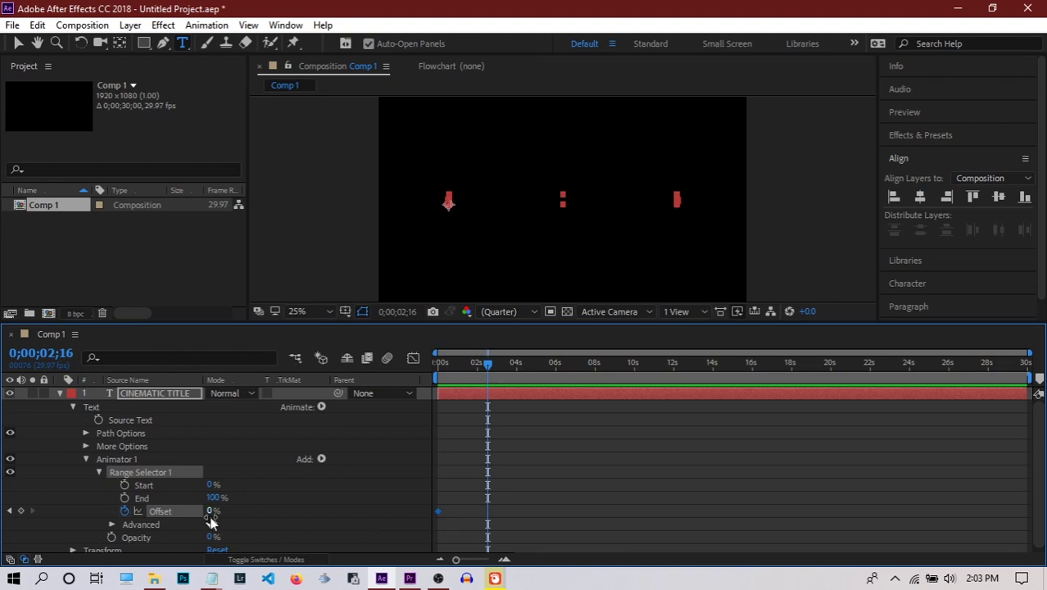
drag(212, 511, 364, 508)
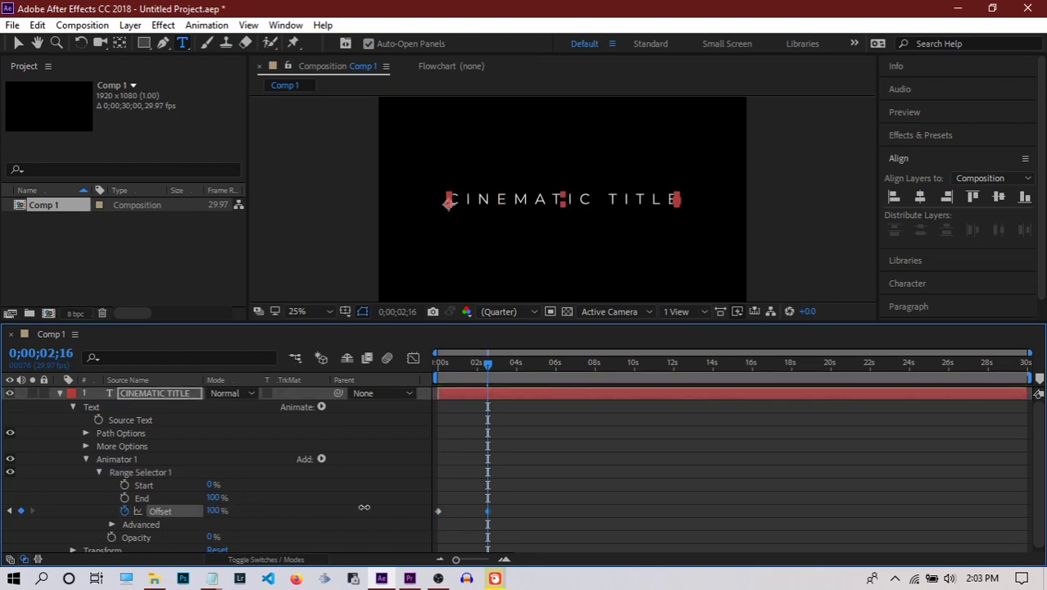
drag(489, 362, 448, 364)
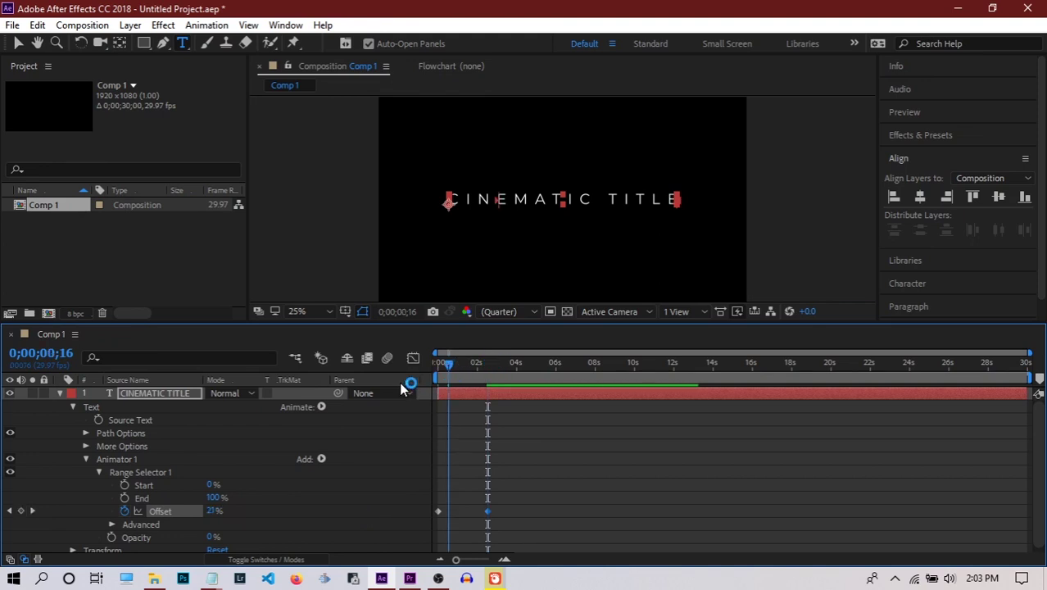
key(space)
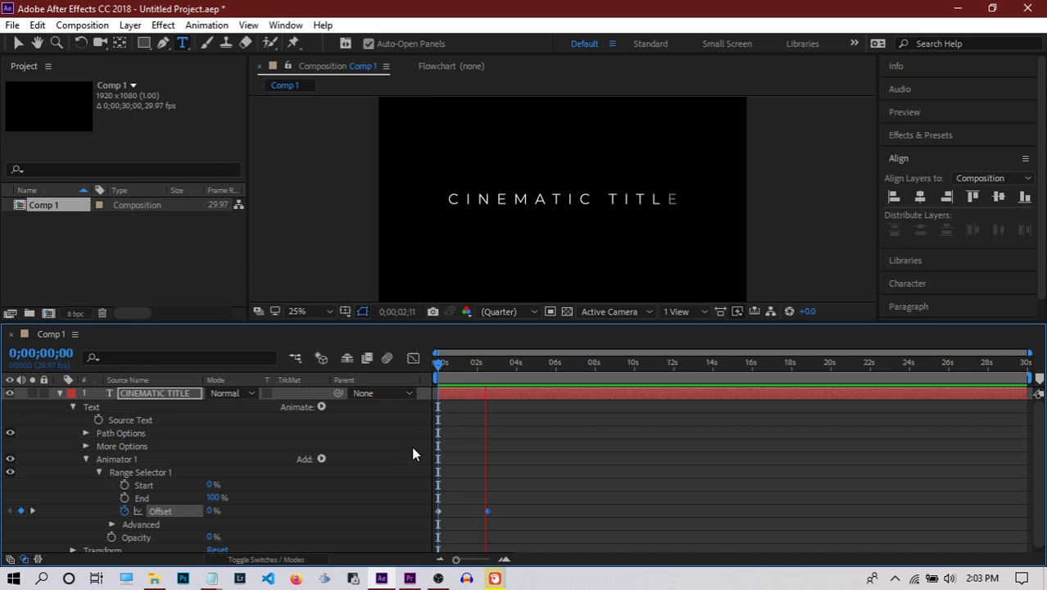
Step: Set Range Selector 1's Advanced Based On option to Words and preview the reveal
scroll(411, 446, down, 1)
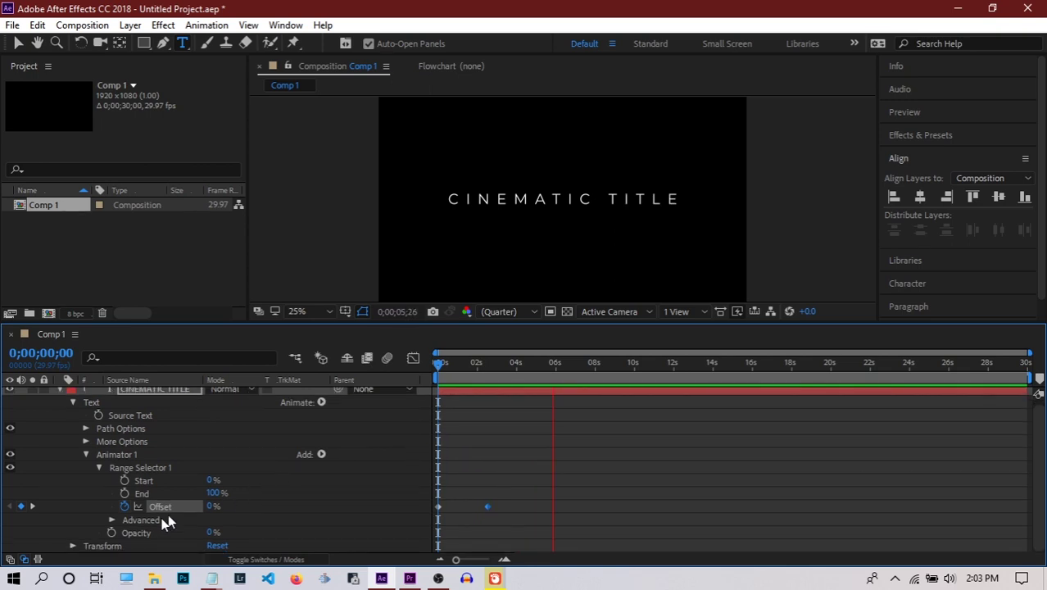
click(112, 520)
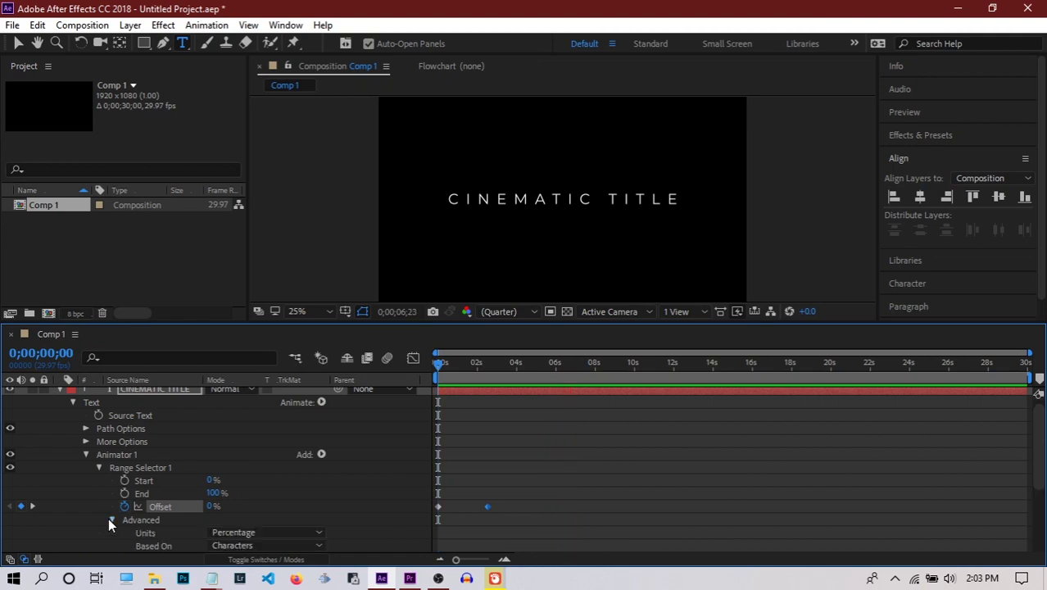
scroll(107, 519, down, 3)
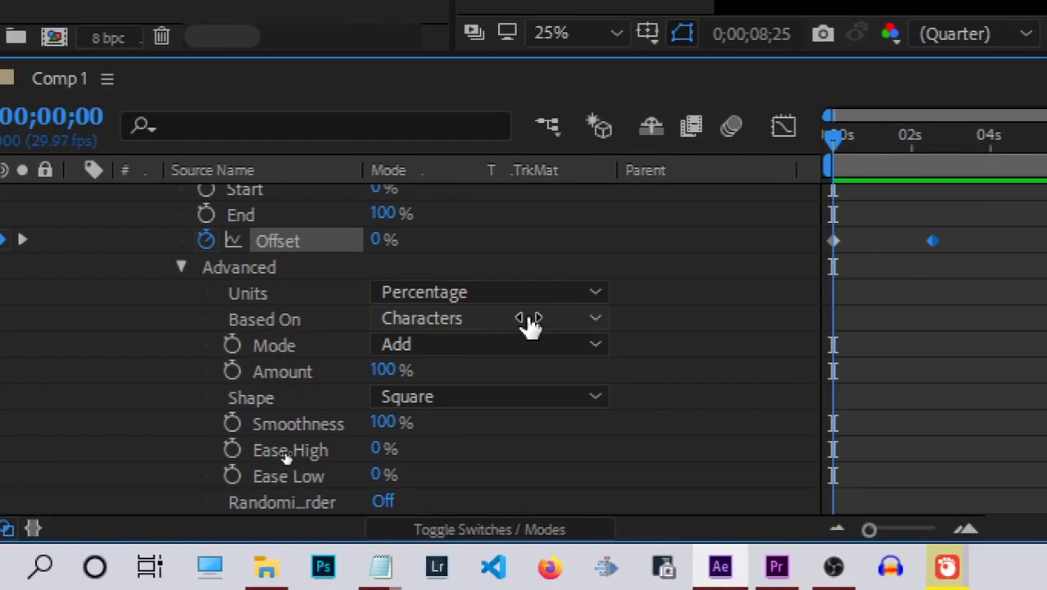
click(531, 323)
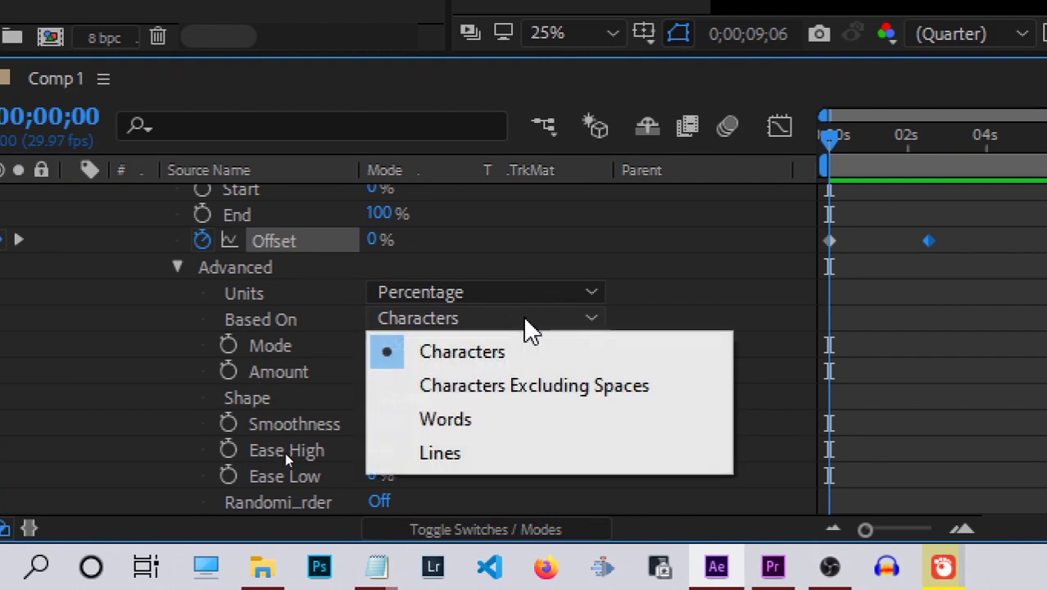
key(Escape)
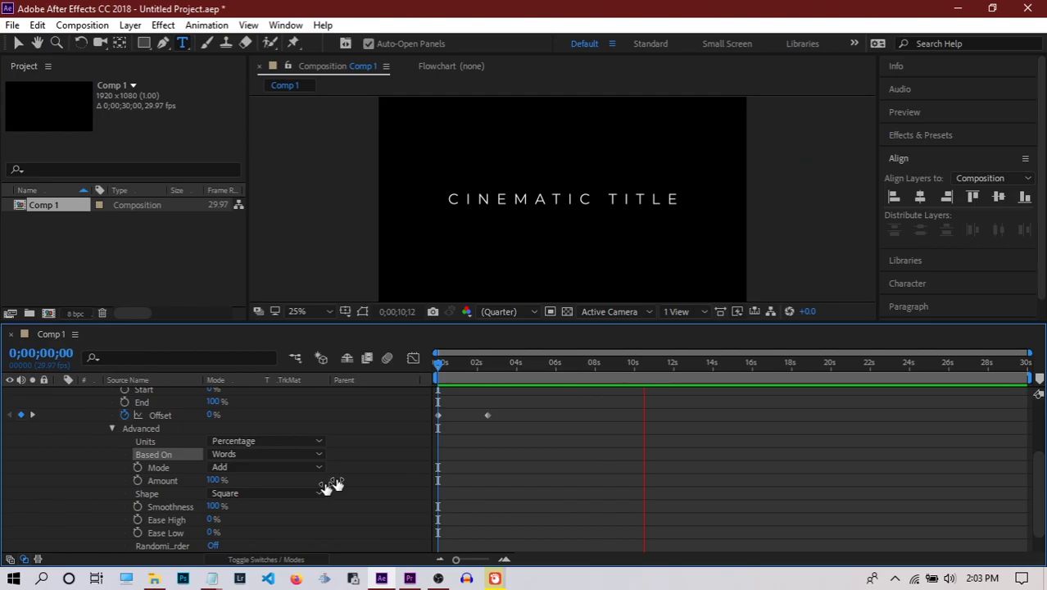
key(space)
key(space)
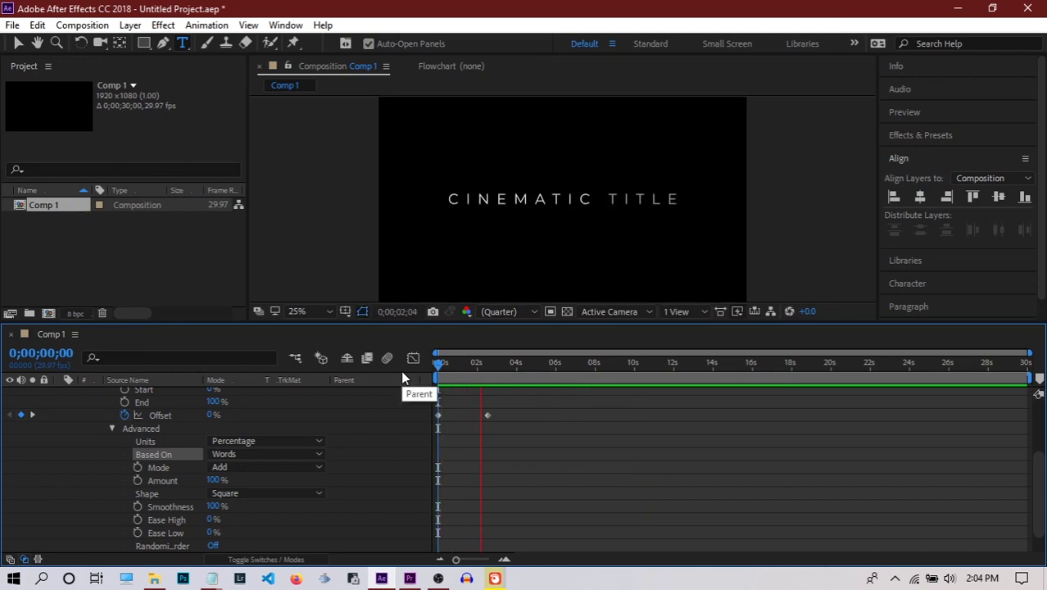
key(space)
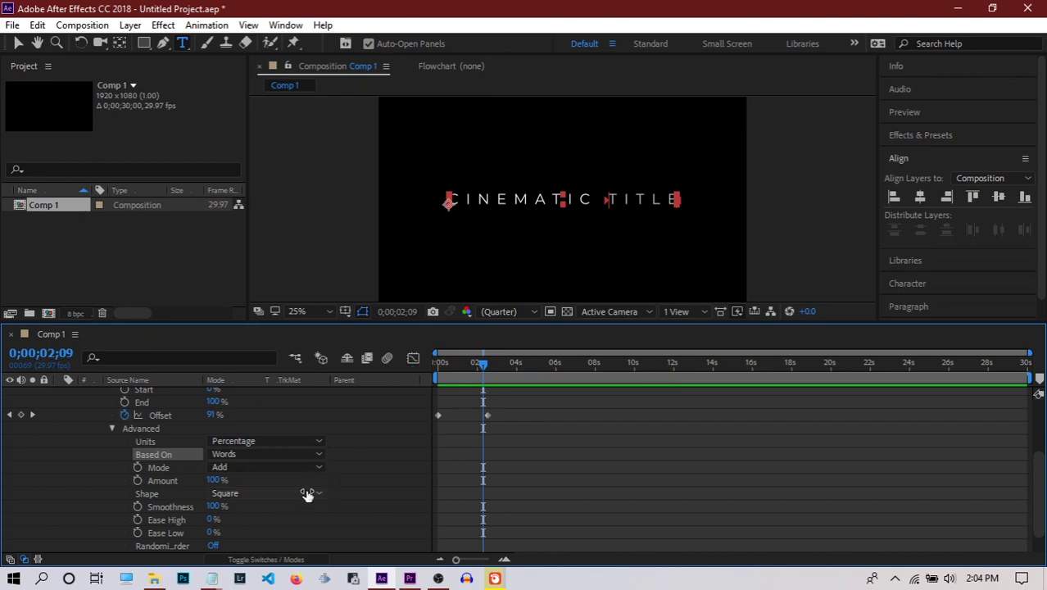
Step: Change the range selector Shape from Square to Ramp Up and return to the start
click(290, 493)
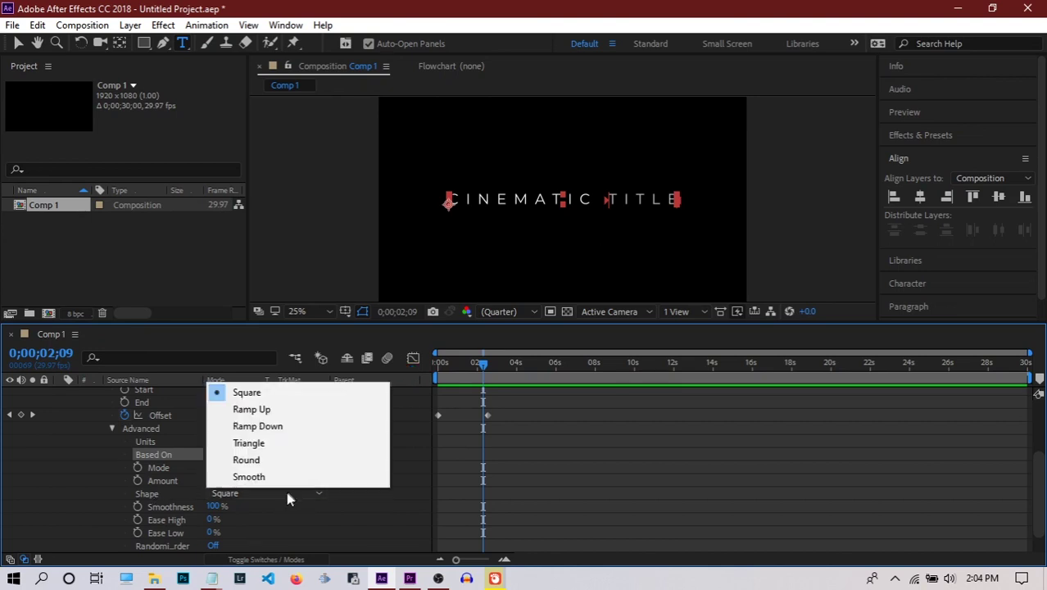
click(255, 412)
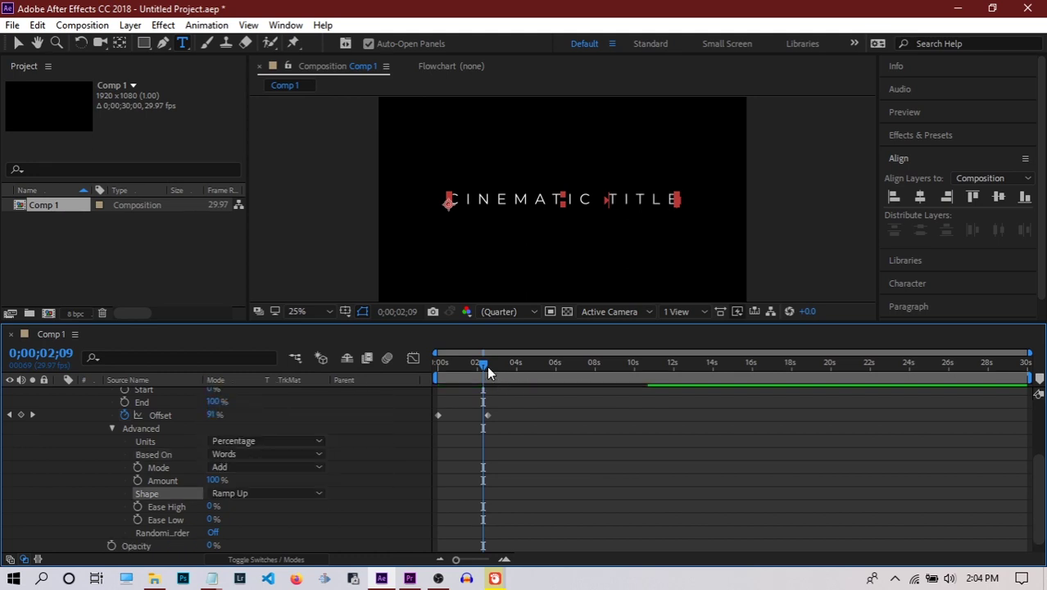
key(Home)
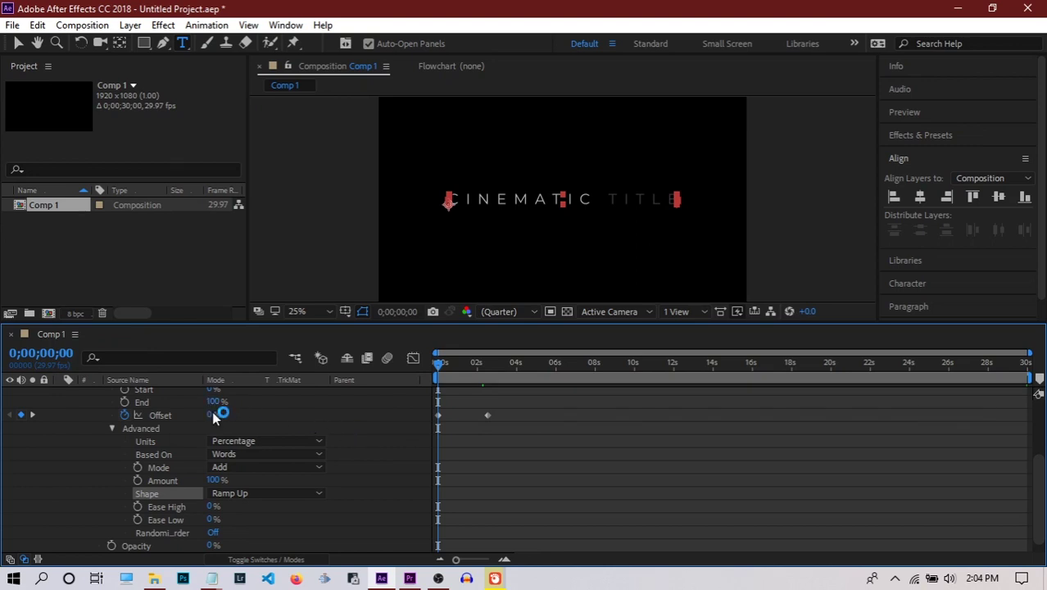
Step: Set the starting Offset keyframe to -100% and preview the word-by-word reveal
drag(210, 414, 91, 415)
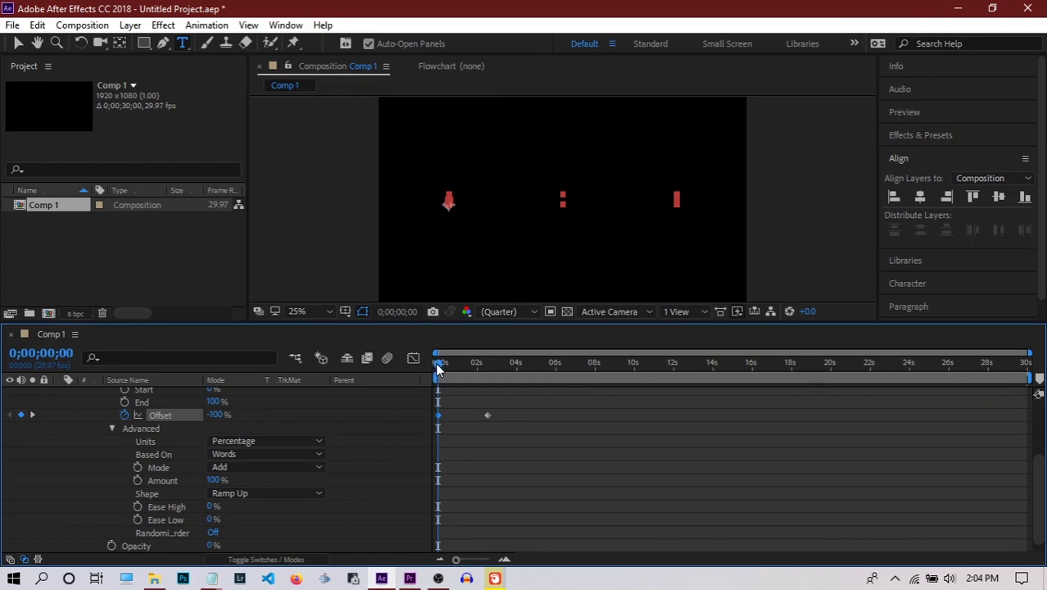
key(space)
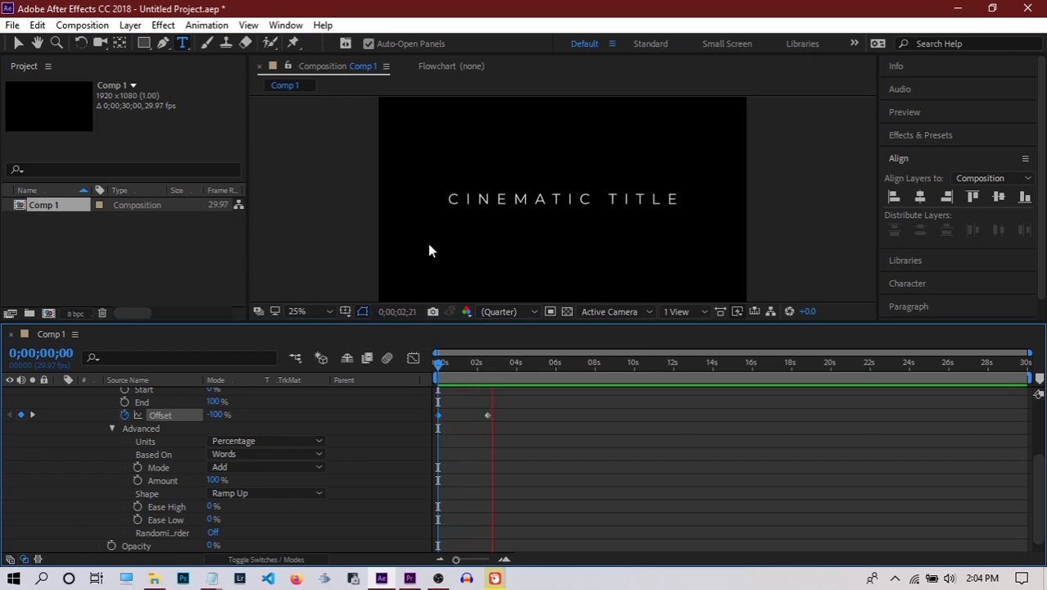
key(space)
scroll(370, 439, up, 5)
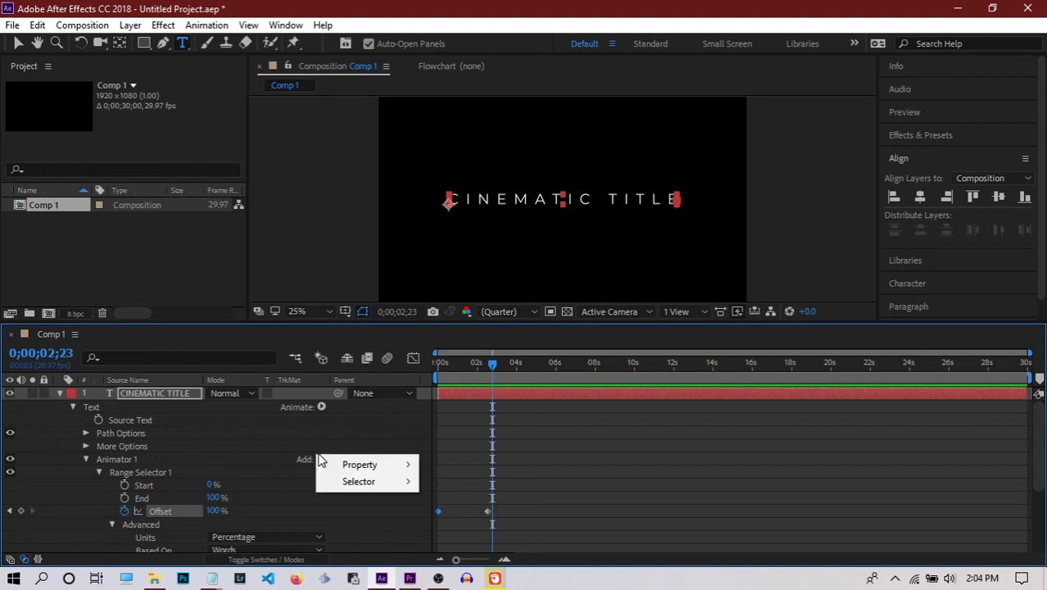
Step: Add a Blur property to Animator 1
click(321, 460)
mouse_move(341, 472)
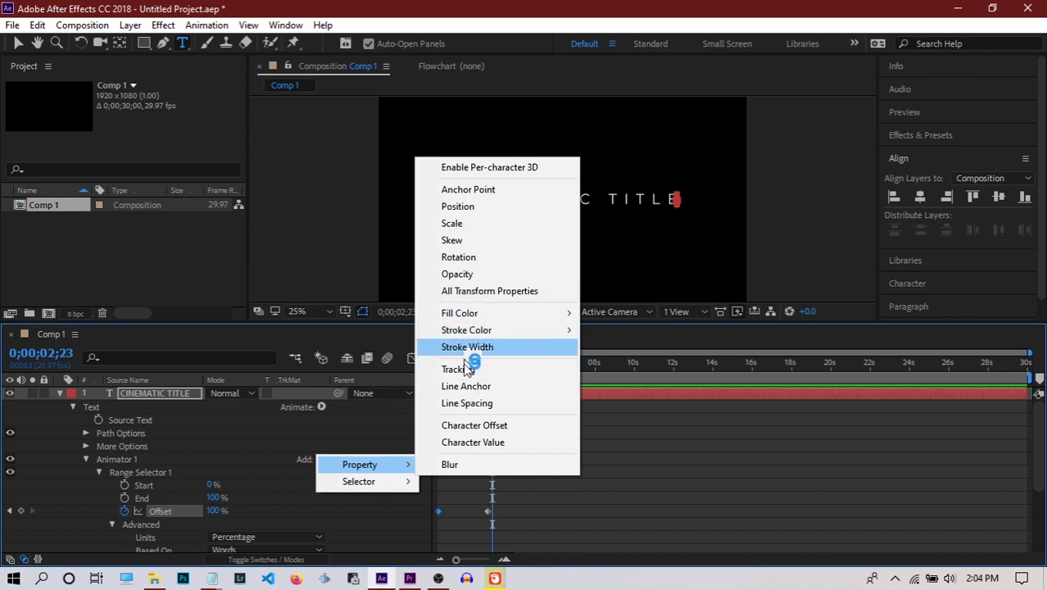
click(453, 463)
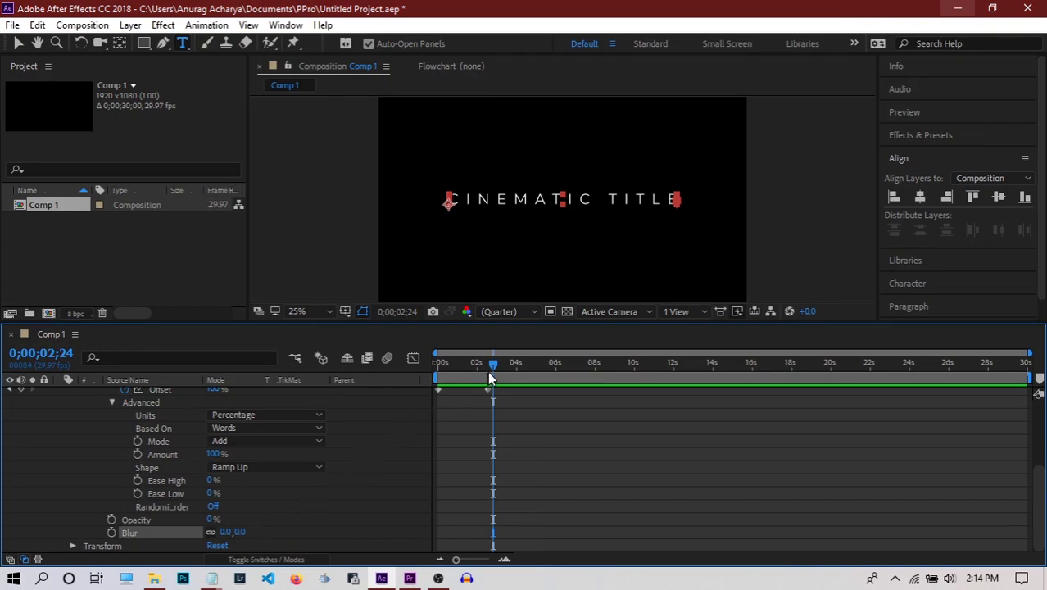
Step: Keyframe Blur at 27.0 on the first frame, preview, and save the project
drag(481, 376, 427, 375)
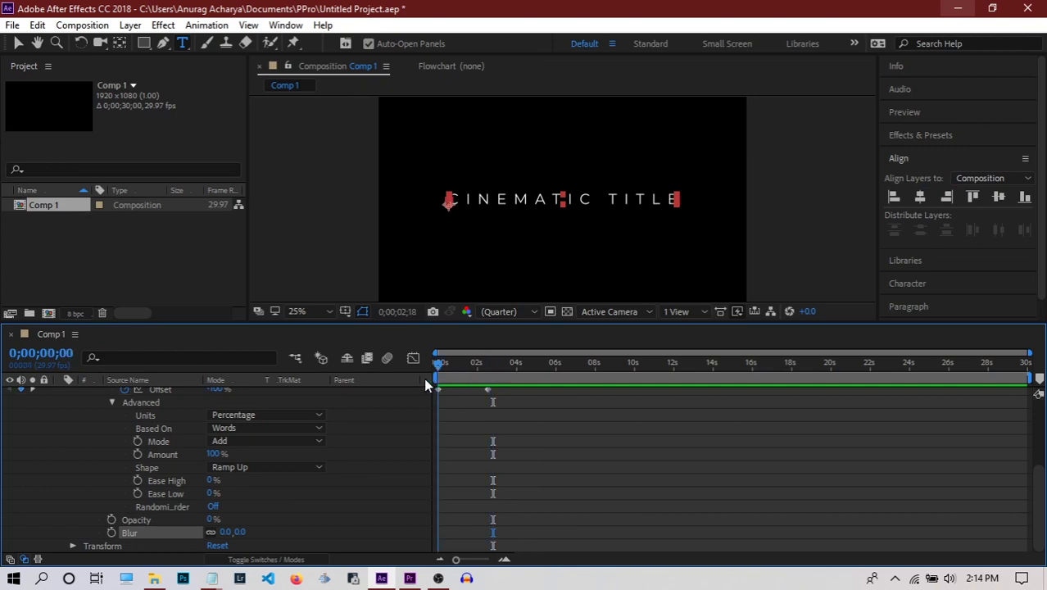
click(113, 532)
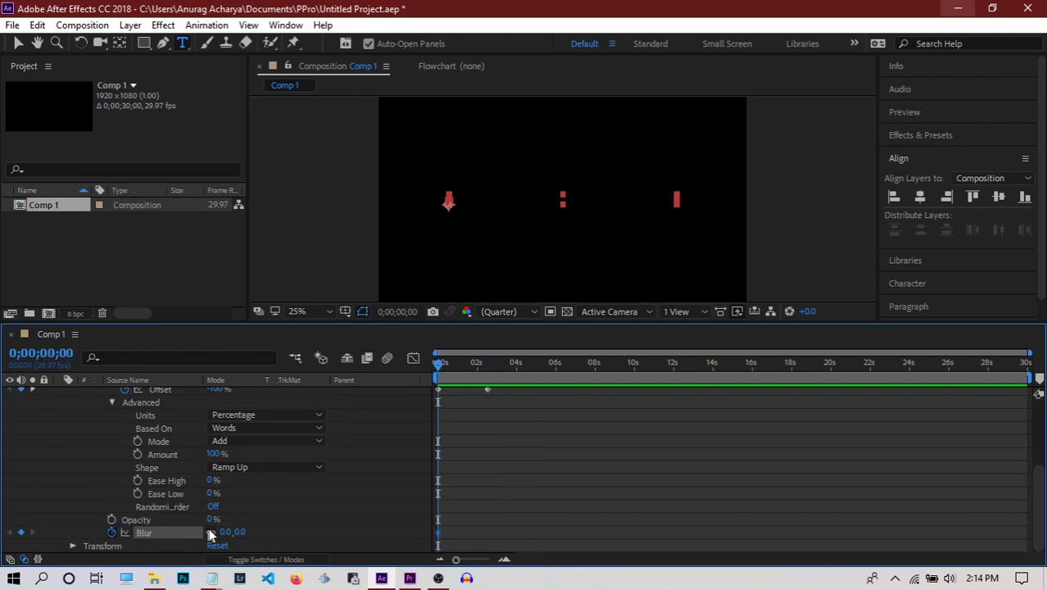
drag(228, 532, 239, 531)
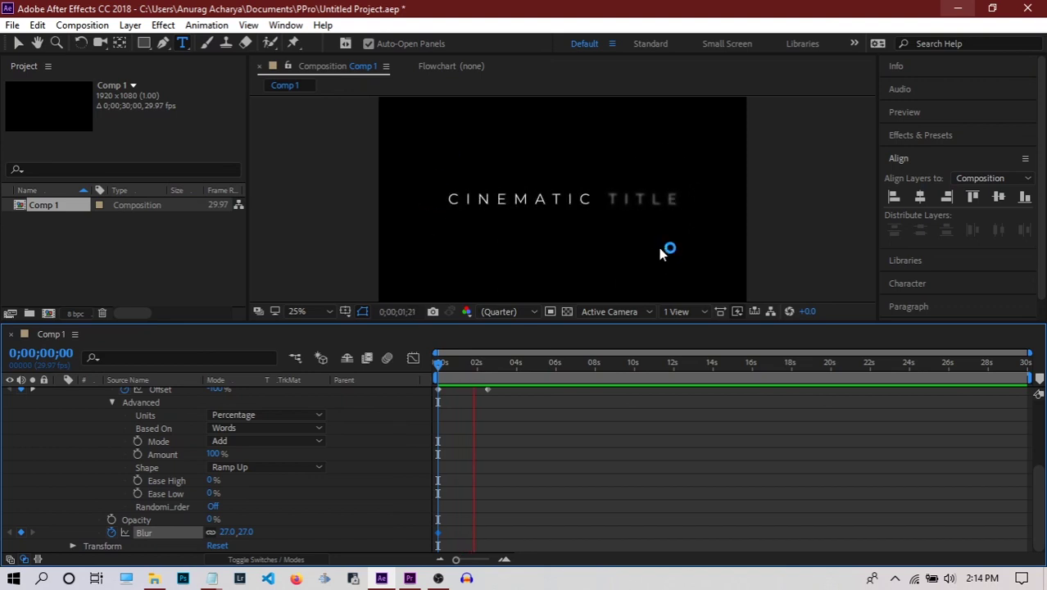
key(space)
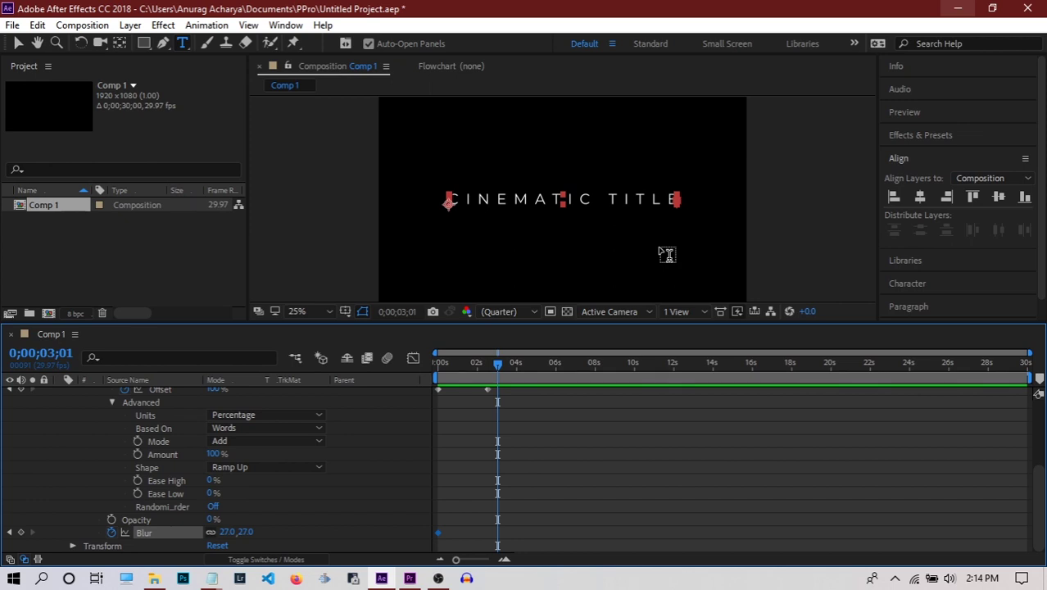
key(ctrl+s)
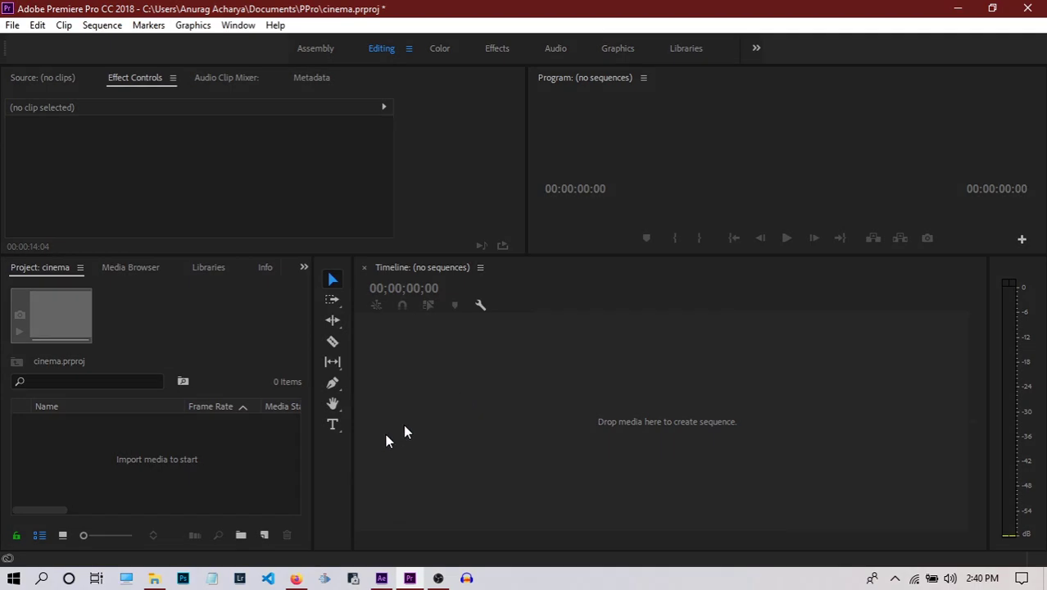
Step: Import Comp 1 from Untitled Project.aep in the PPro folder into the Premiere project
click(154, 576)
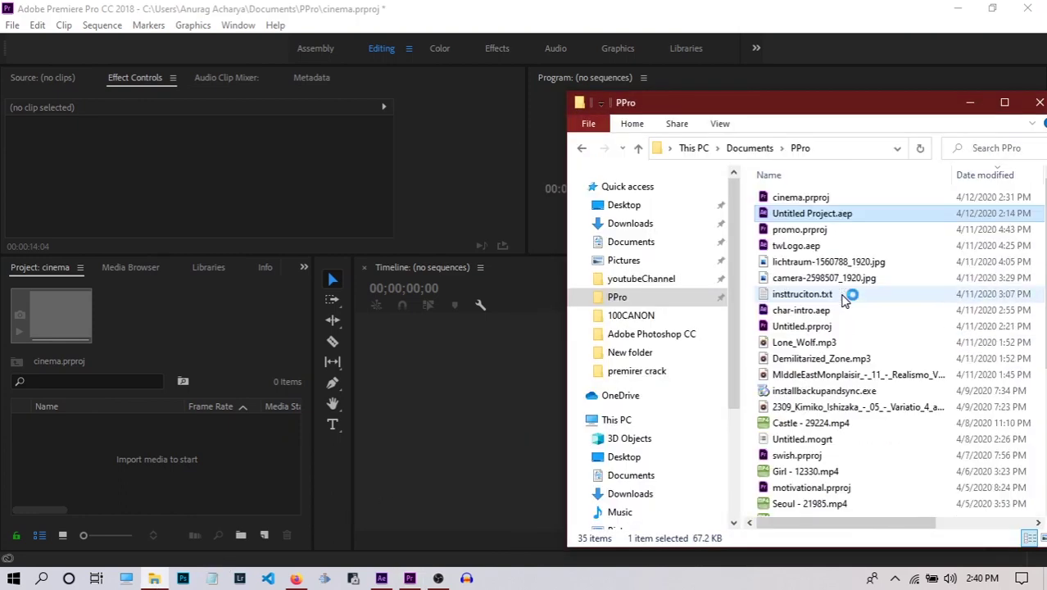
drag(849, 213, 150, 466)
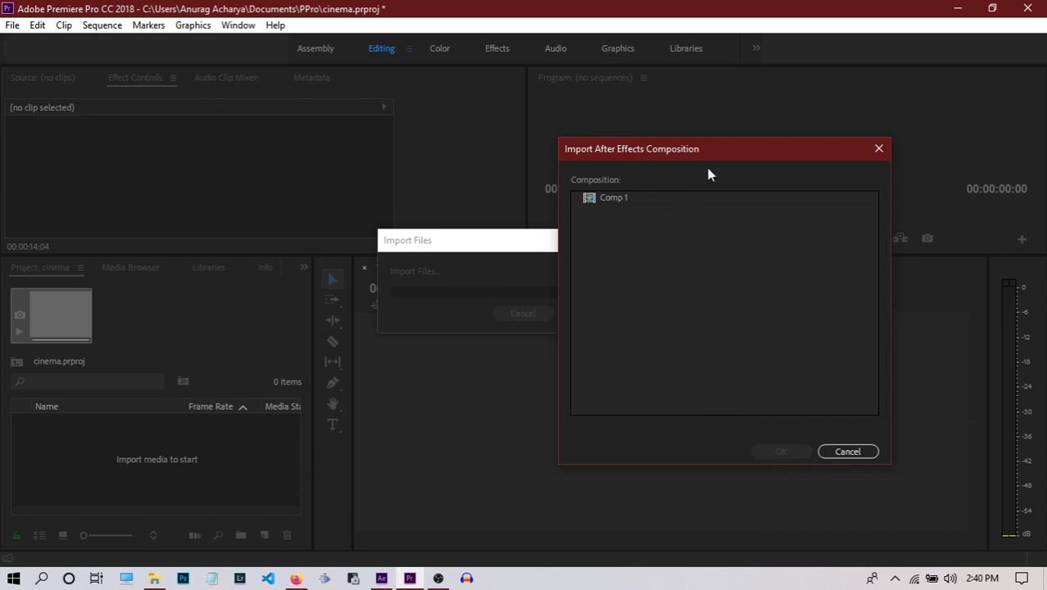
click(616, 202)
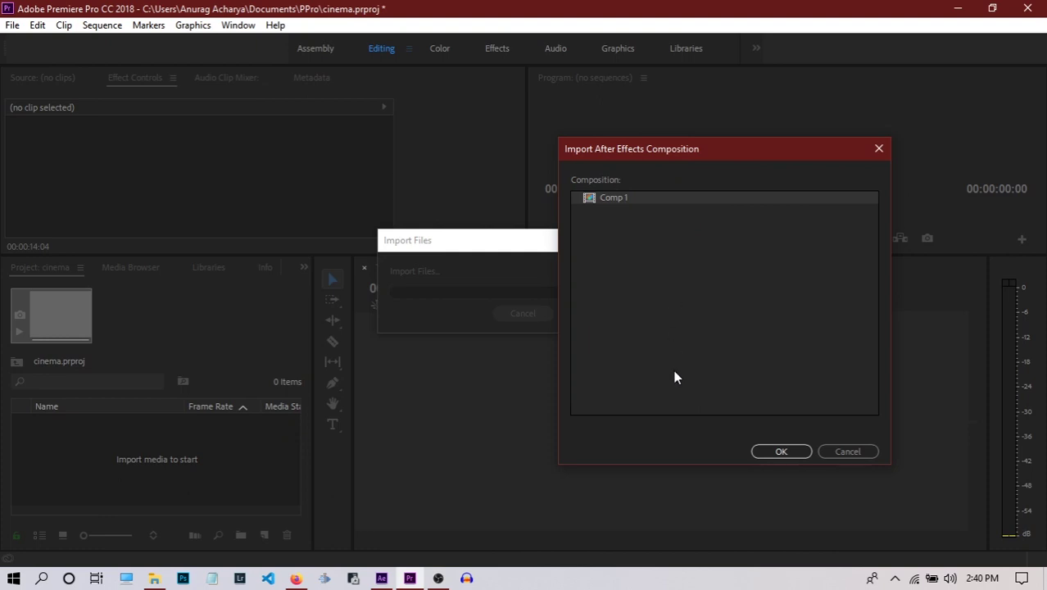
click(770, 453)
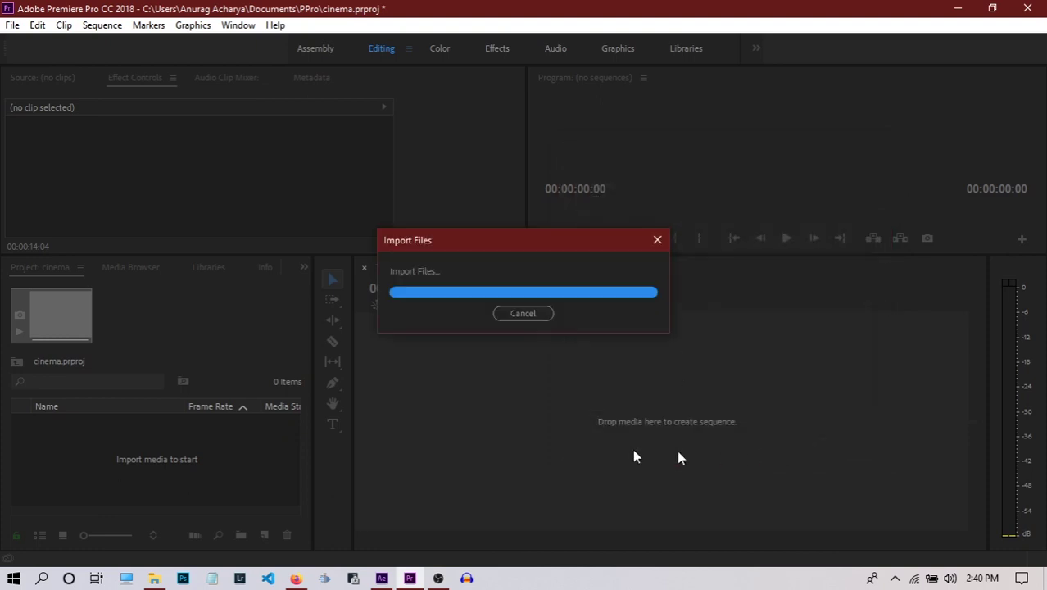
Step: Import the Seoul - 21985.mp4 clip into the Premiere project
click(154, 578)
scroll(885, 363, down, 5)
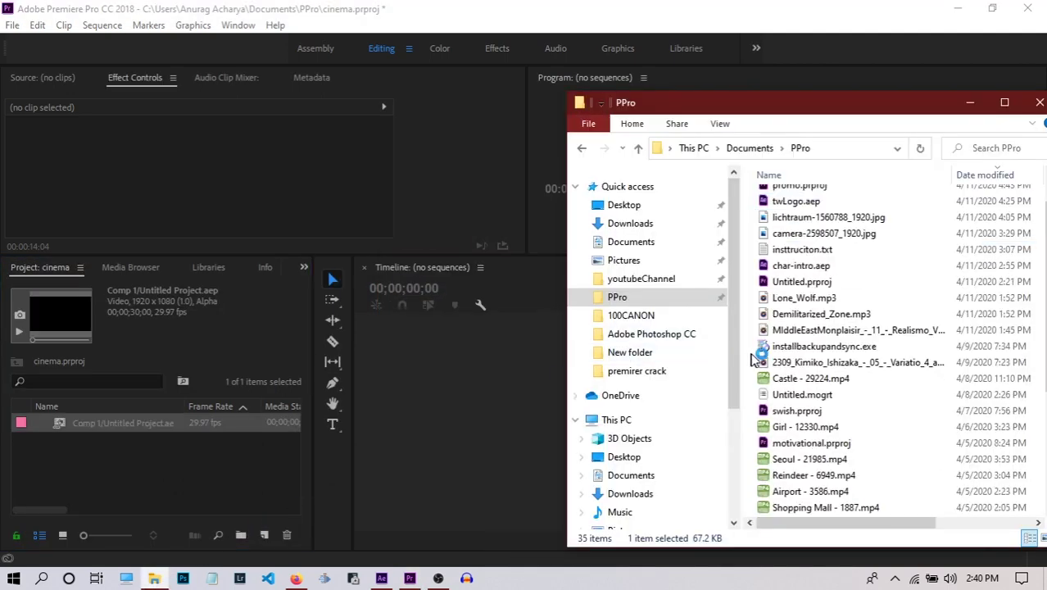
drag(815, 269, 146, 496)
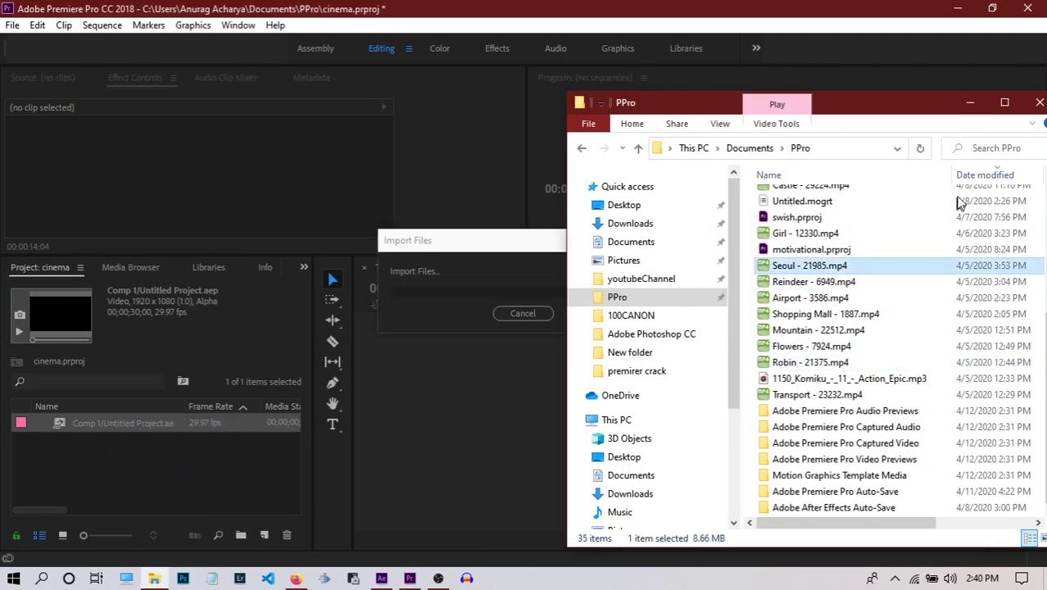
click(970, 104)
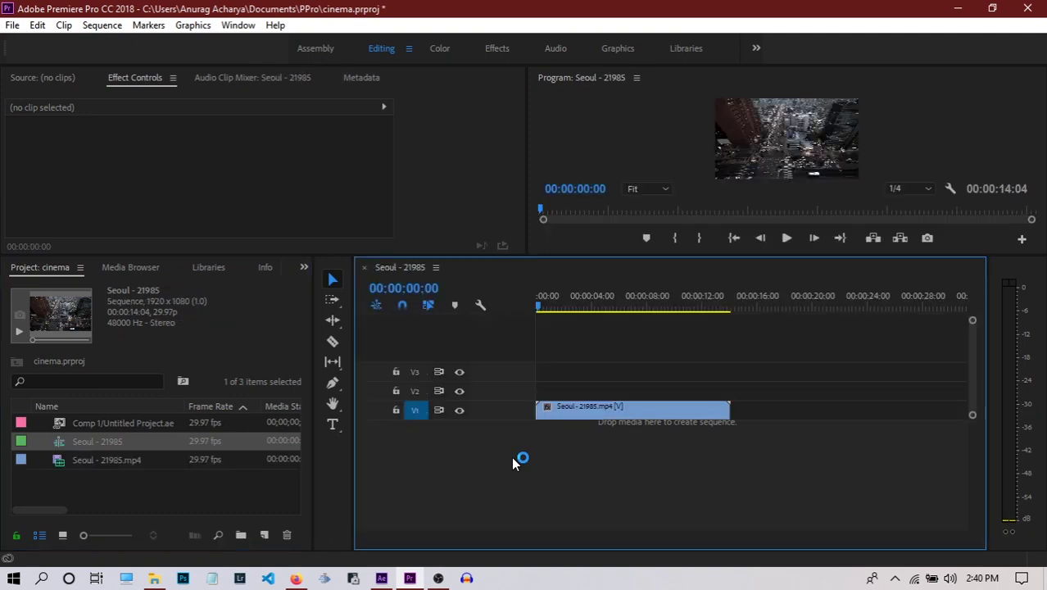
Step: Place Comp 1 on V2 above the city clip and trim it to end at 00:00:14:04
drag(90, 428, 550, 393)
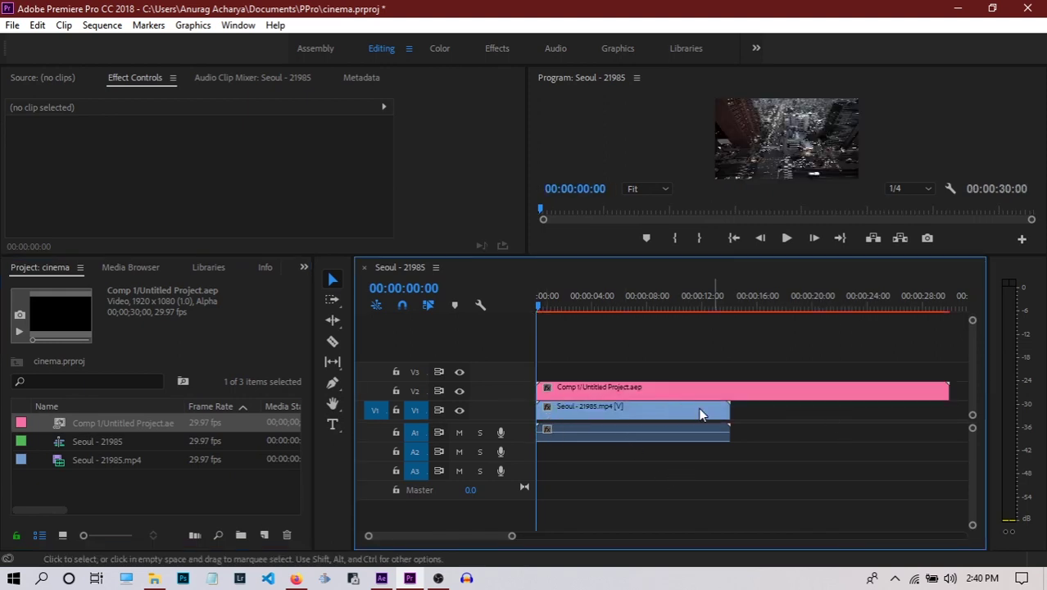
drag(955, 393, 735, 405)
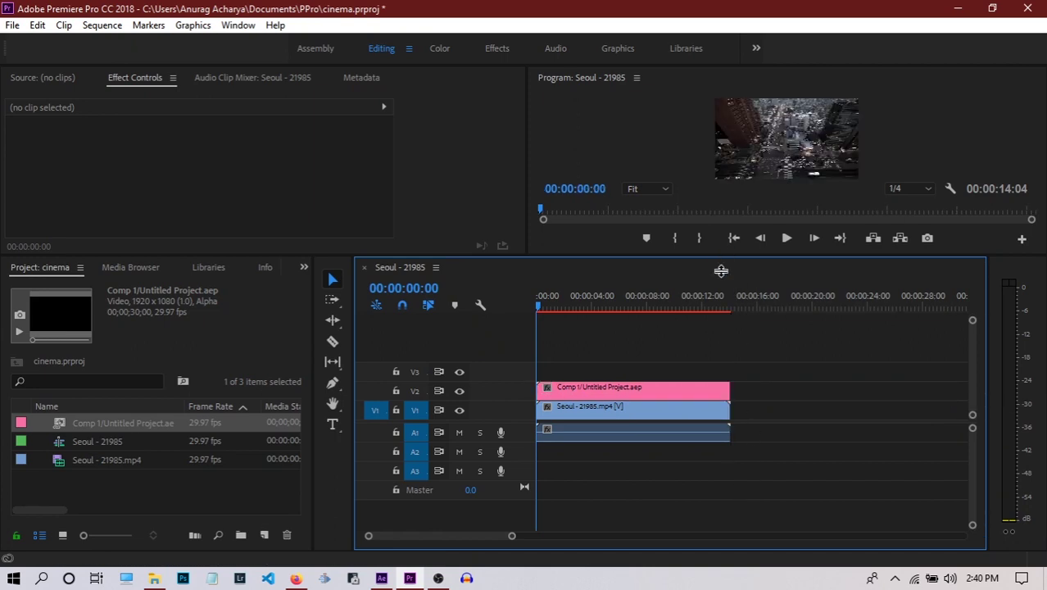
drag(720, 255, 717, 335)
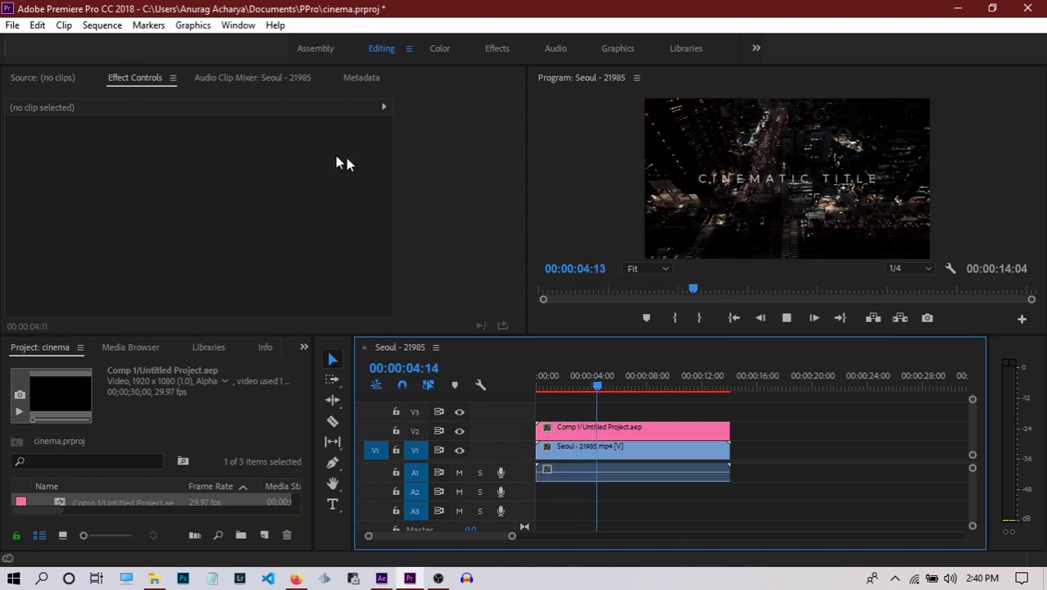
Step: Select the Comp 1 title clip on V2 to show its Motion properties
click(659, 426)
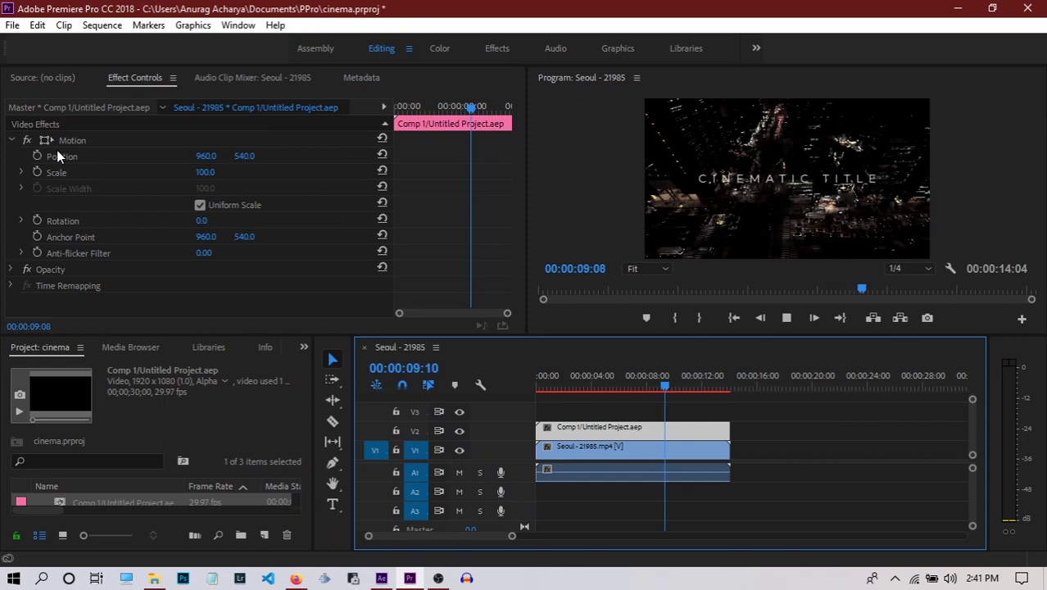
click(135, 82)
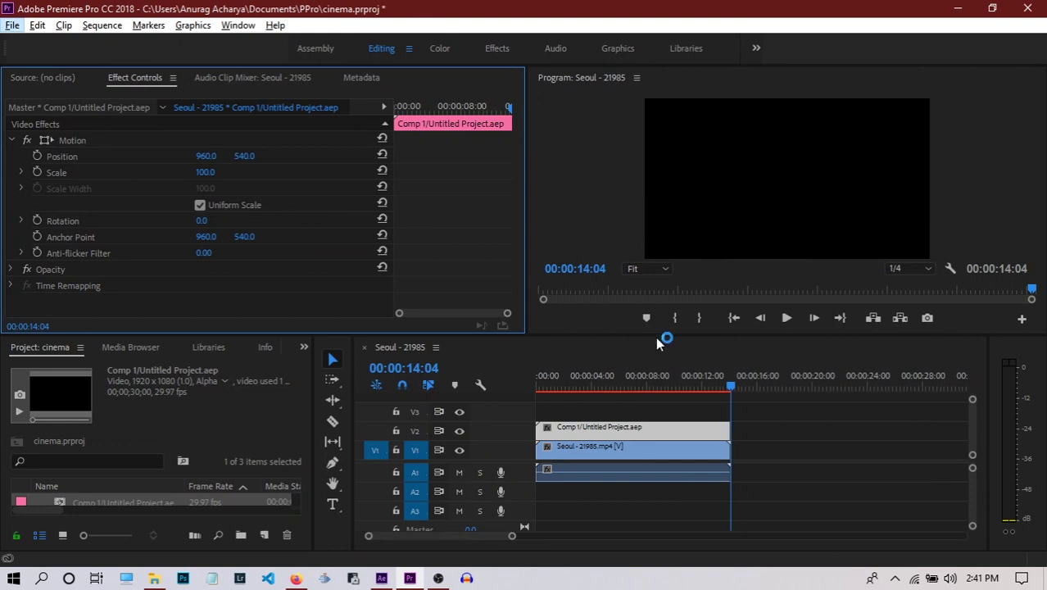
key(alt+space)
key(Escape)
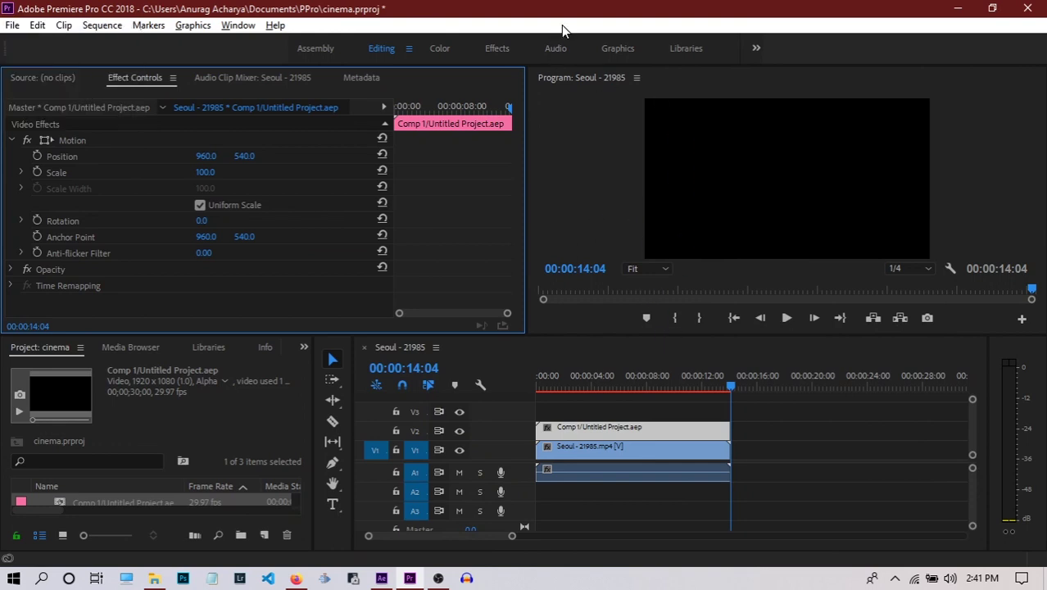